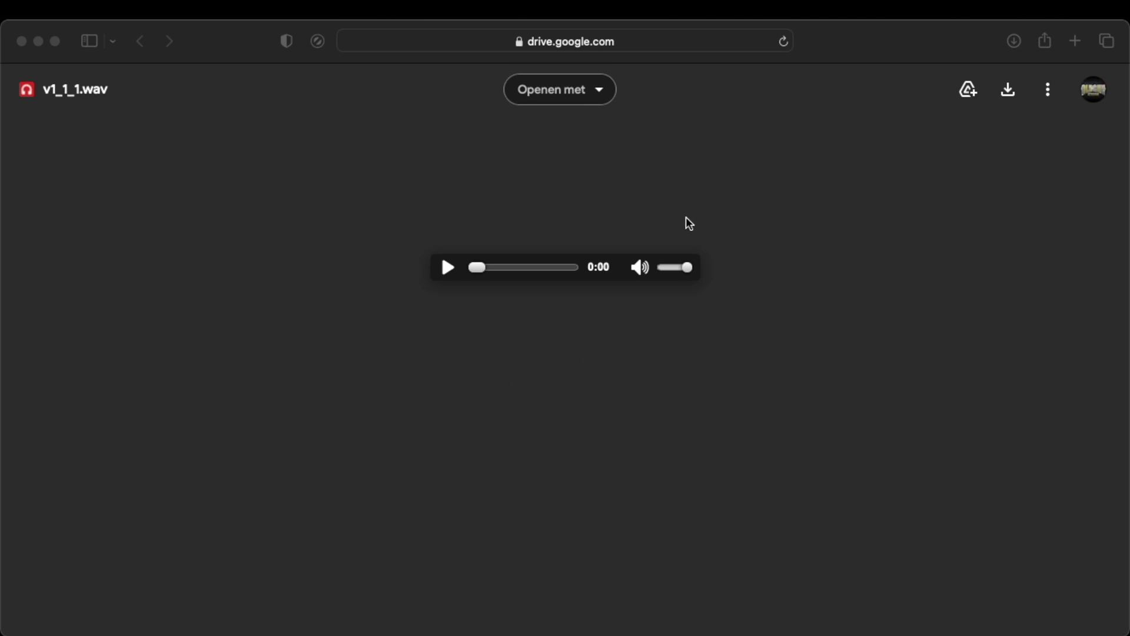
# - Switch from the Google Drive preview to the NAM Profiler project in Logic Pro
pyautogui.press('super+Tab')
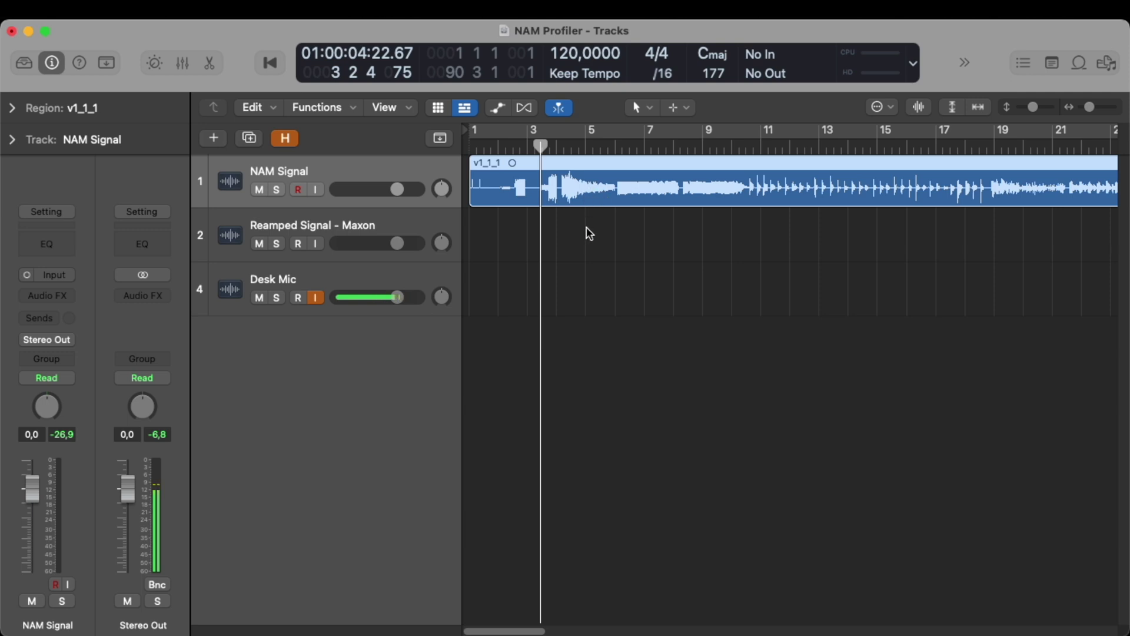
# - Audition the NAM Signal track, then select the Reamped Signal - Maxon track
pyautogui.press('space')
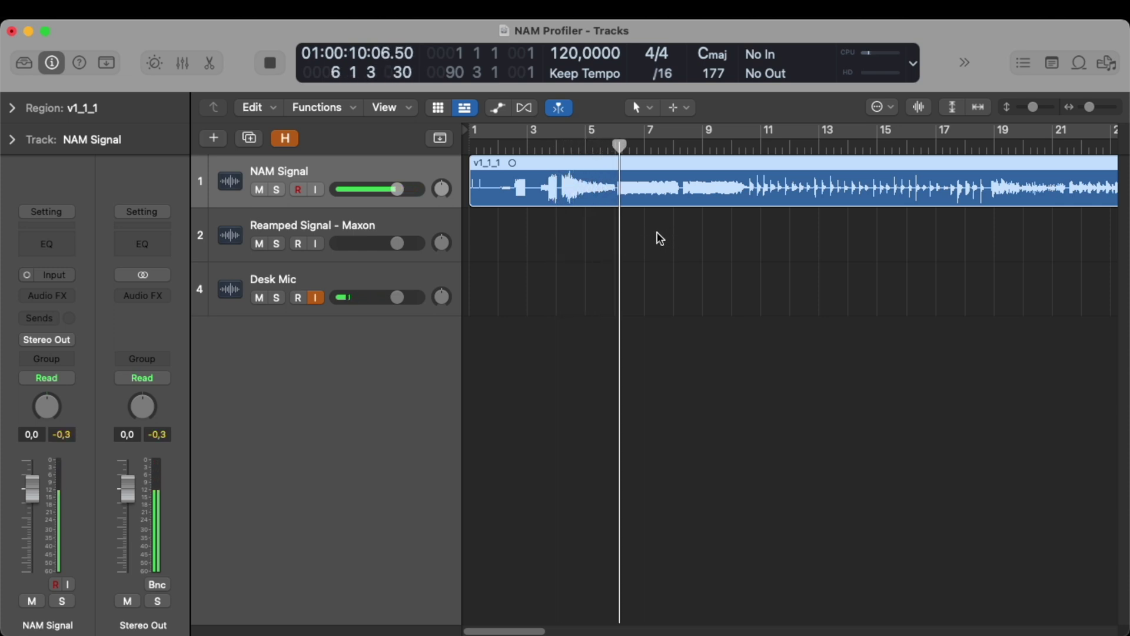
pyautogui.press('space')
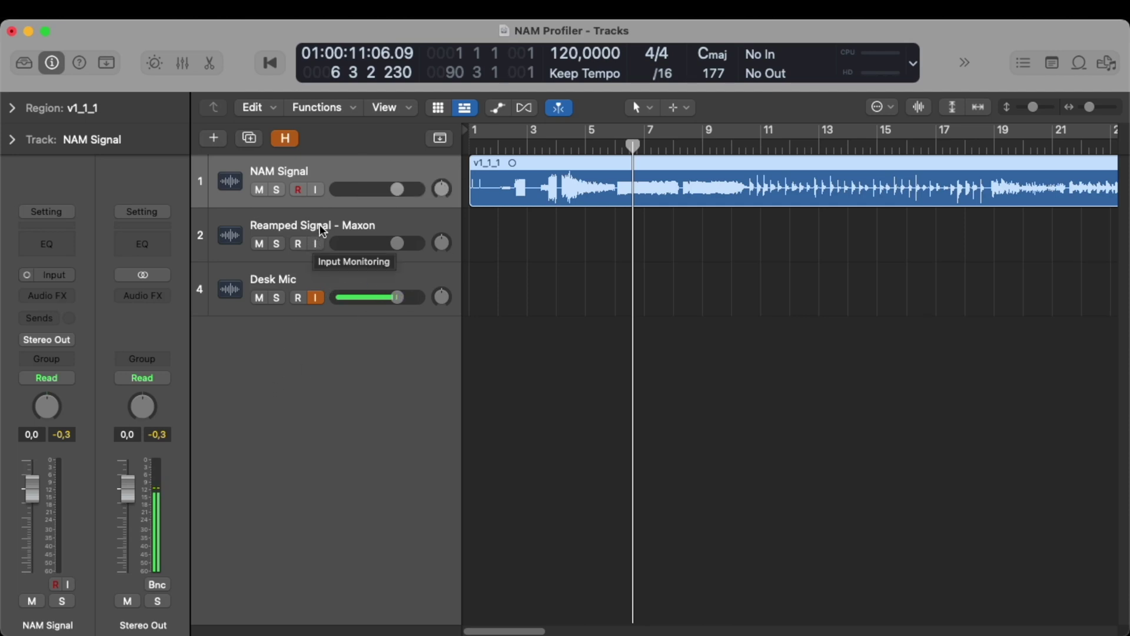
pyautogui.click(286, 236)
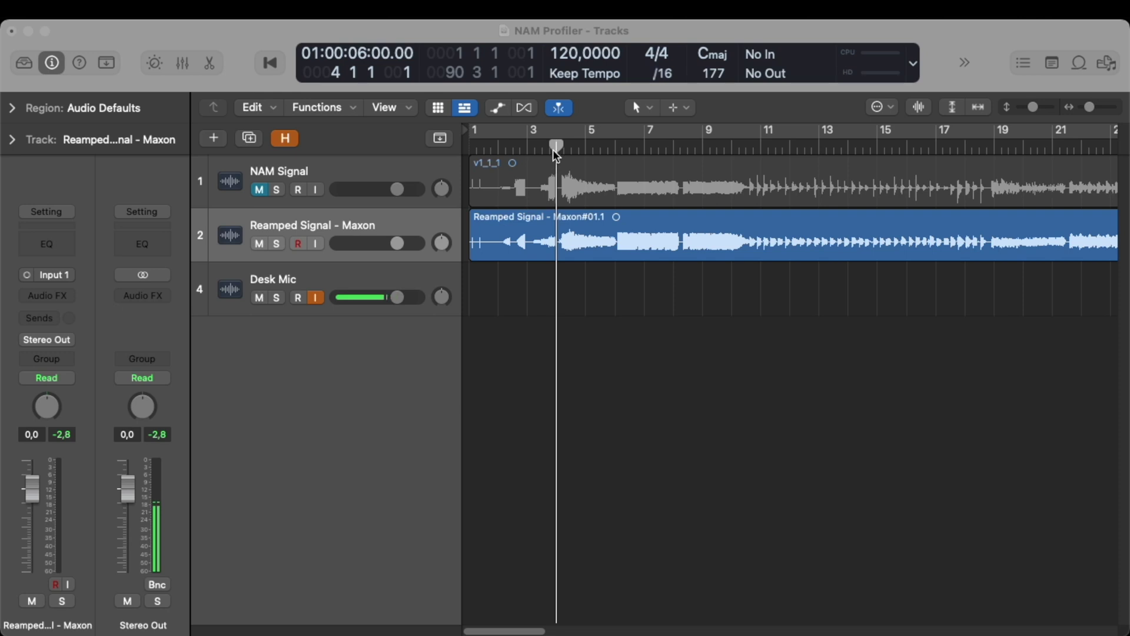
# - Move the playhead near bar 4, select the reamped region, and scroll right to bar 90
pyautogui.moveTo(557, 145)
pyautogui.mouseDown()
pyautogui.moveTo(516, 145)
pyautogui.moveTo(571, 145)
pyautogui.mouseUp()
pyautogui.click(618, 228)
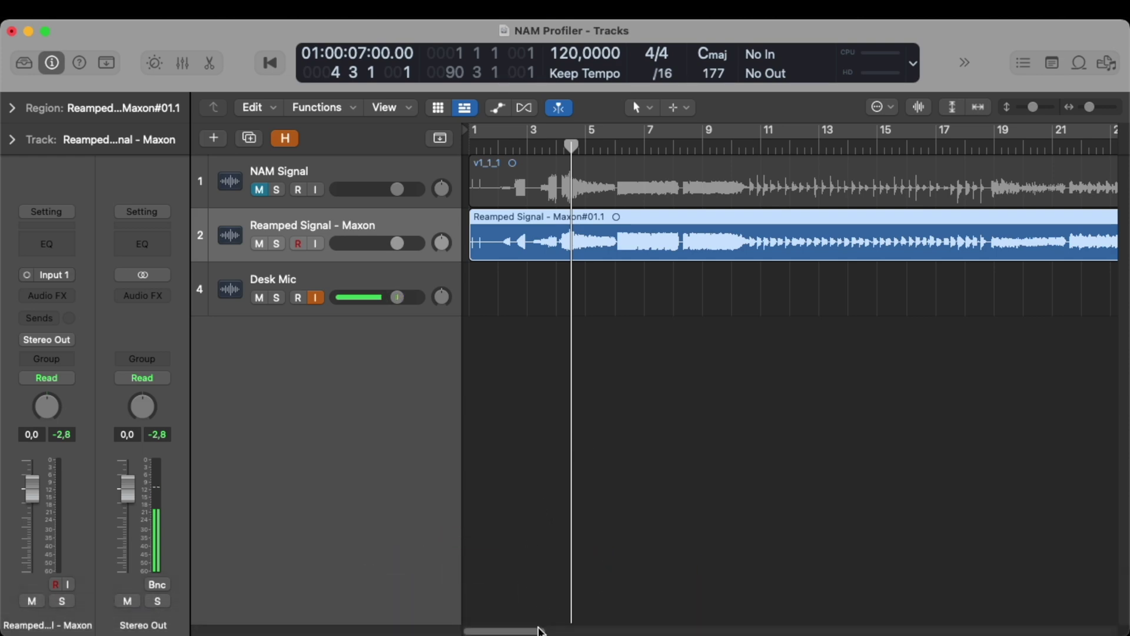
pyautogui.hscroll(15, 539, 630)
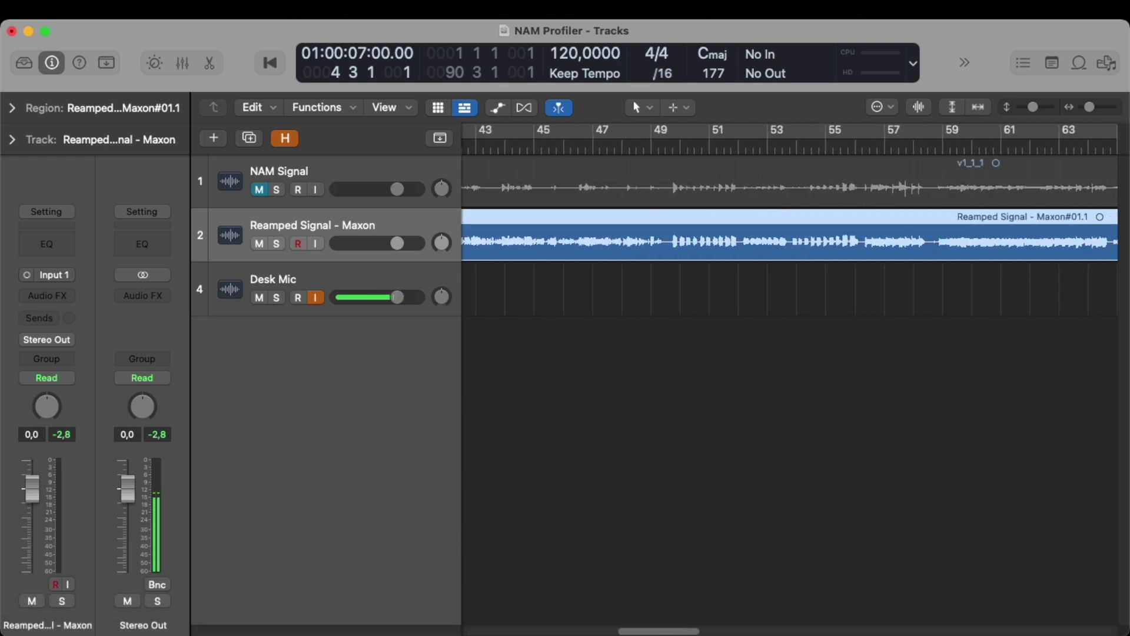
pyautogui.hscroll(15, 774, 320)
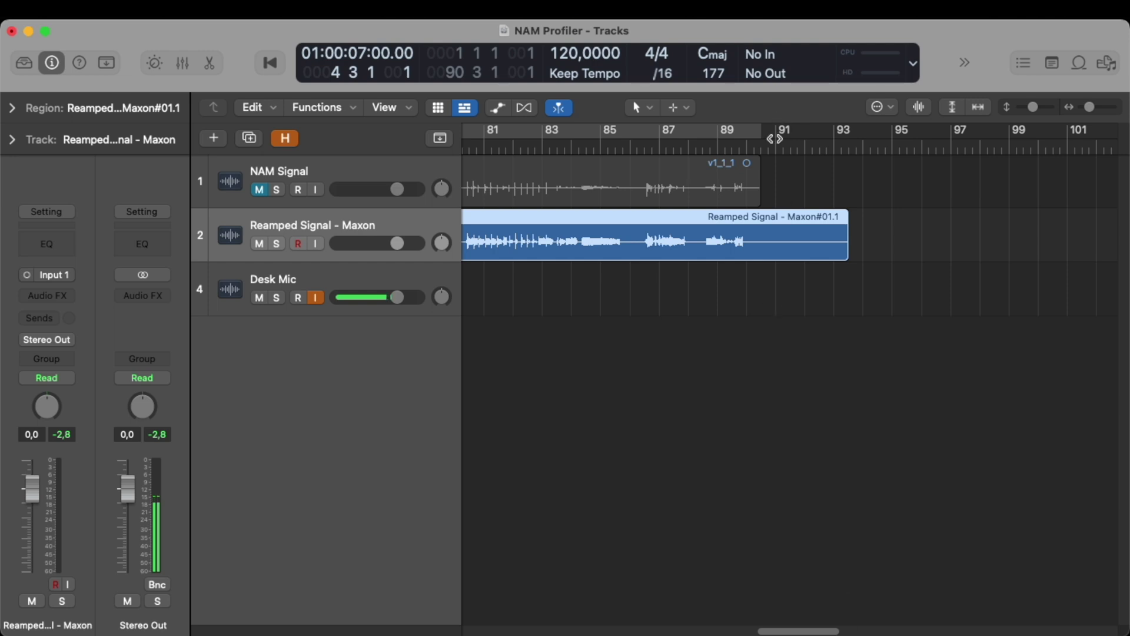
# - Trim the Reamped Signal - Maxon region at 90 3 1 and delete the tail
pyautogui.moveTo(774, 150); pyautogui.dragTo(763, 141)
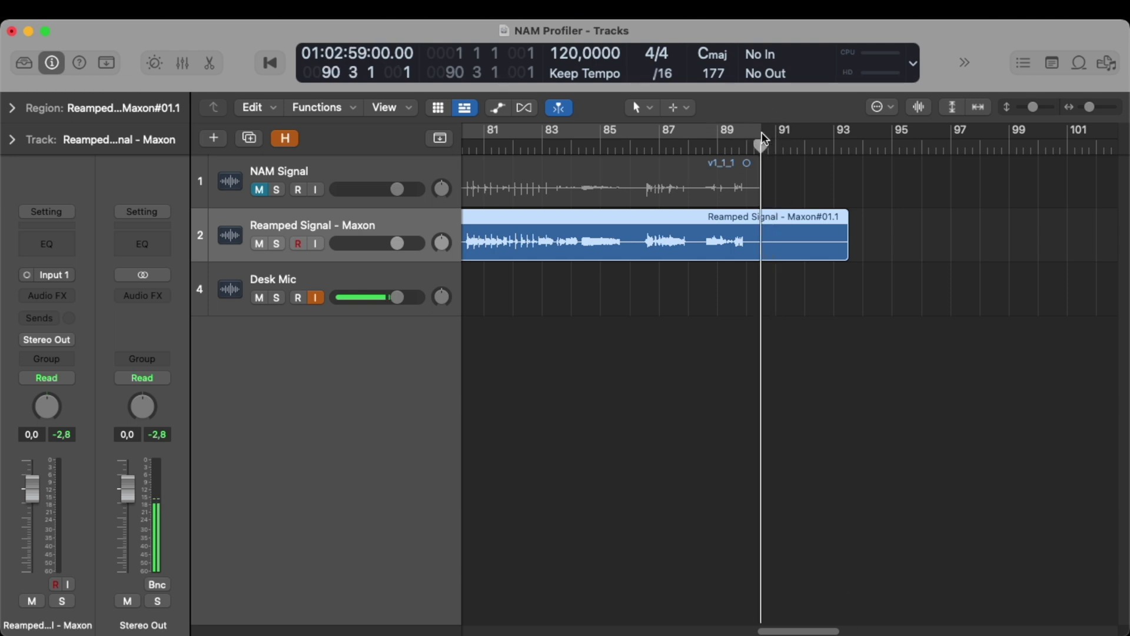
pyautogui.press('c')
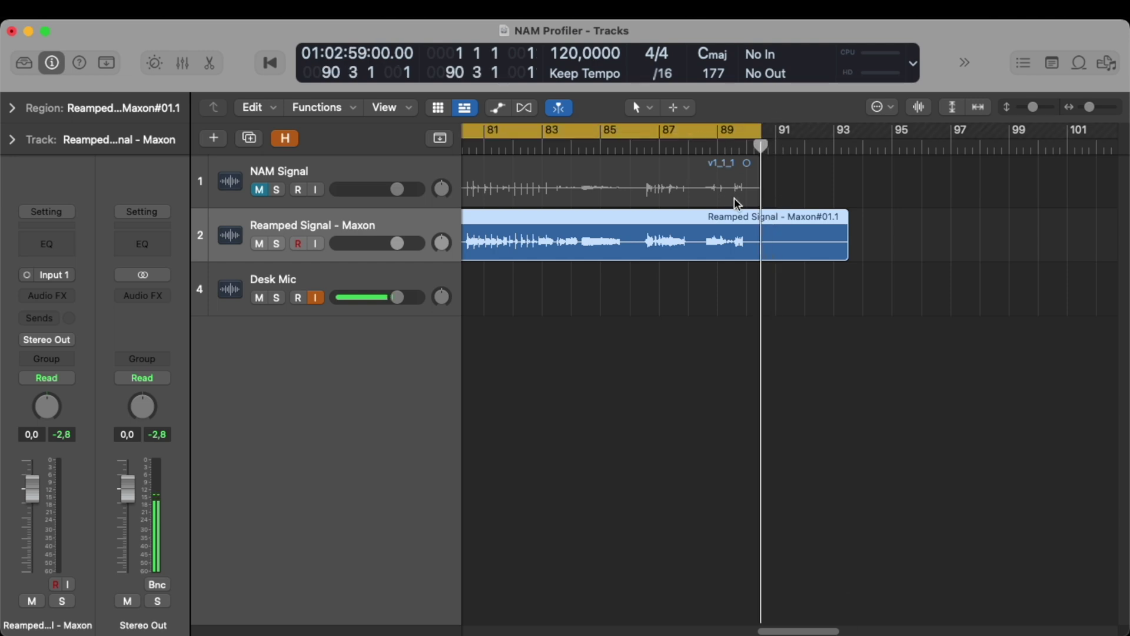
pyautogui.press('c')
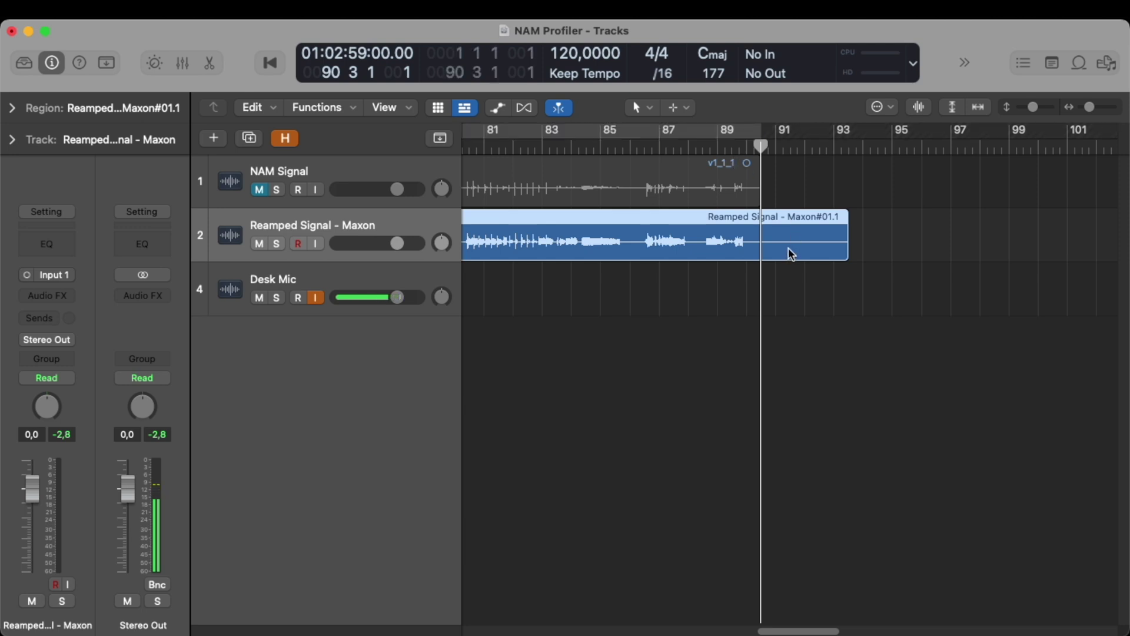
pyautogui.press('super+t')
pyautogui.press('Delete')
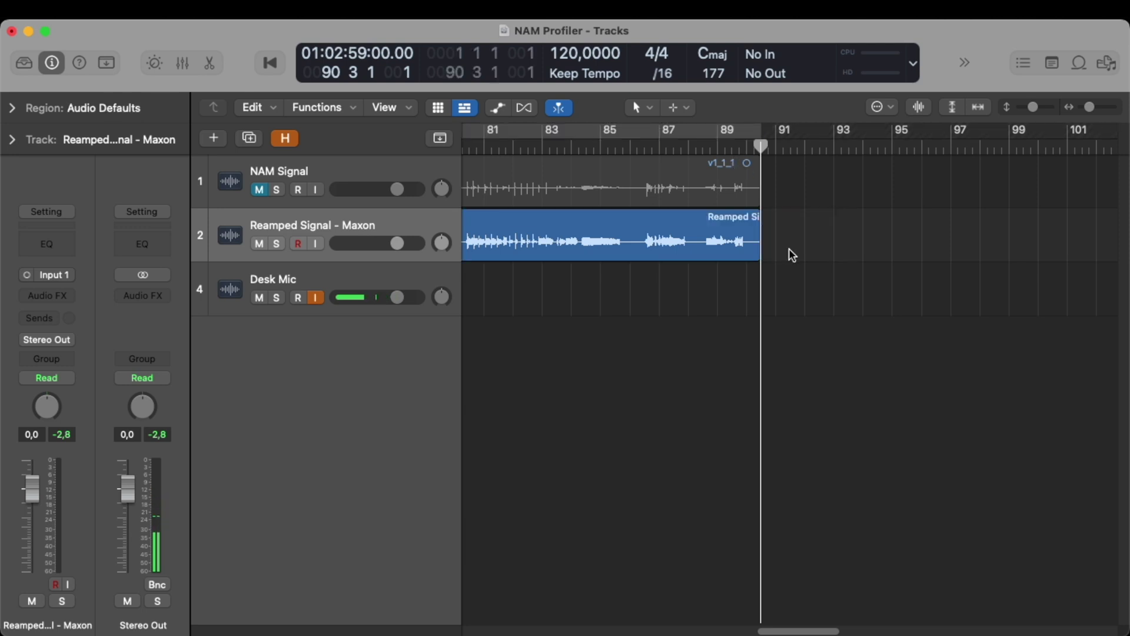
pyautogui.click(737, 240)
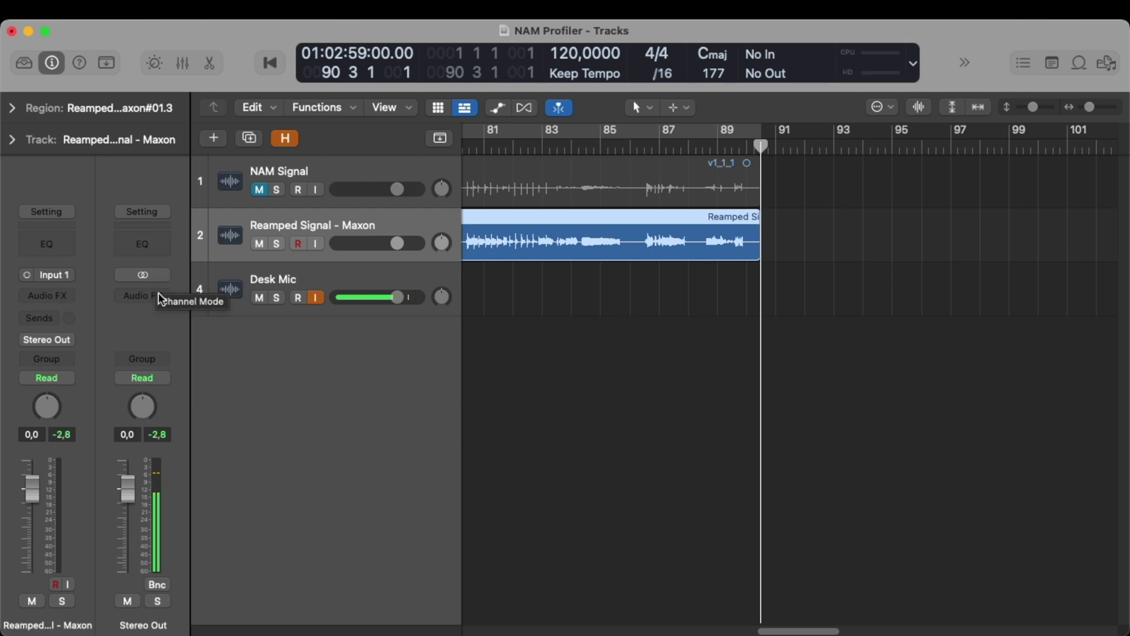
pyautogui.click(553, 285)
pyautogui.click(553, 246)
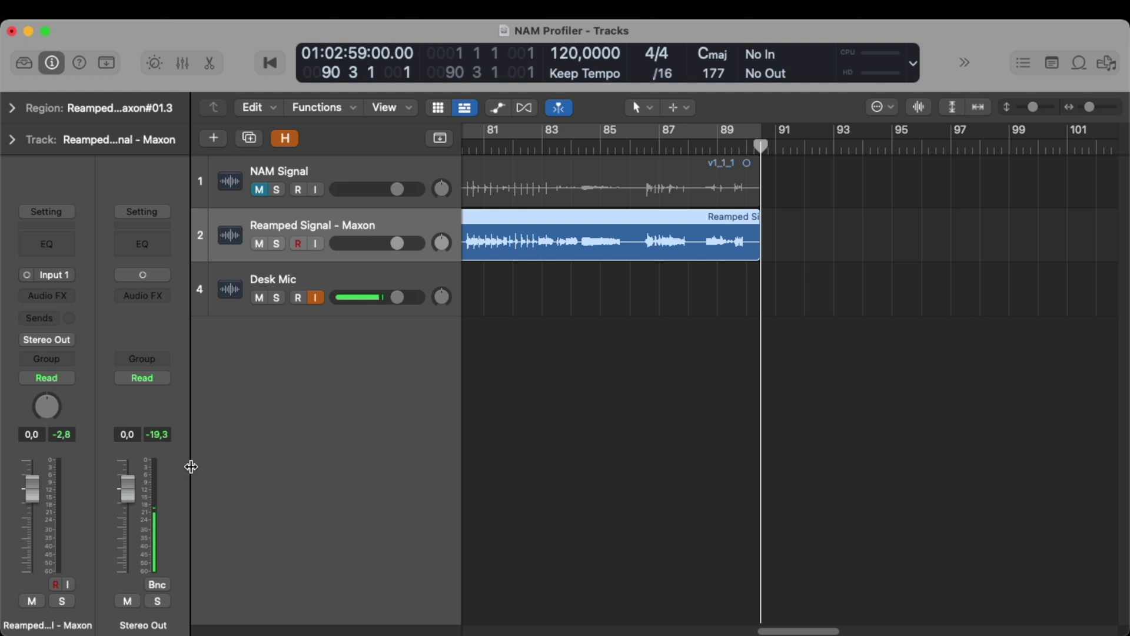
# - Bounce the project as a Wave file at 24 Bit resolution
pyautogui.click(156, 585)
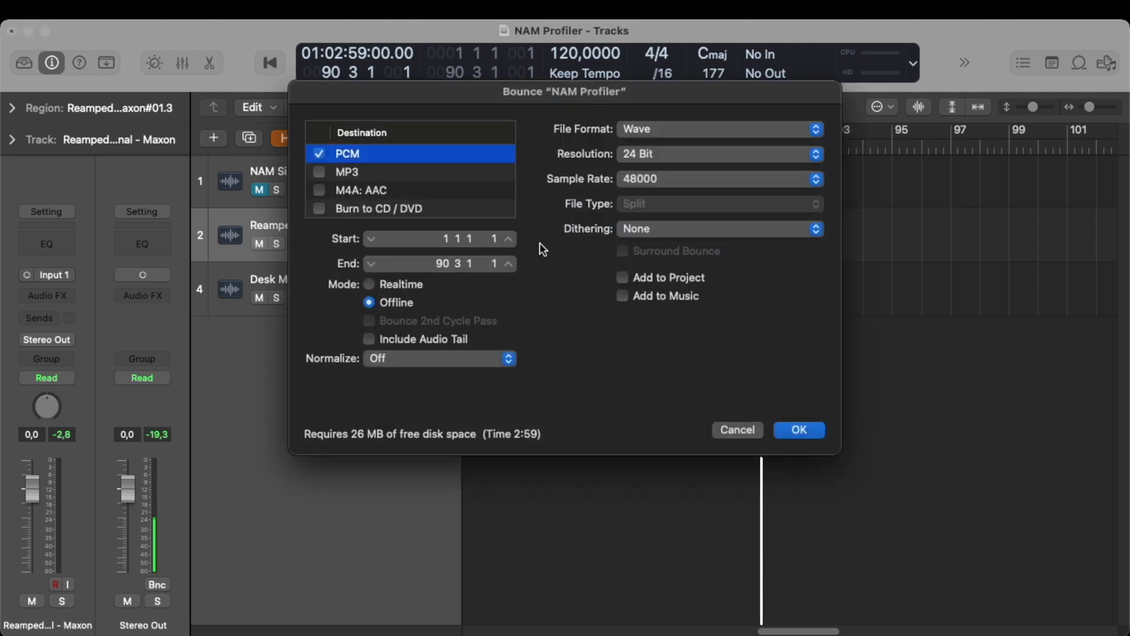
pyautogui.click(684, 129)
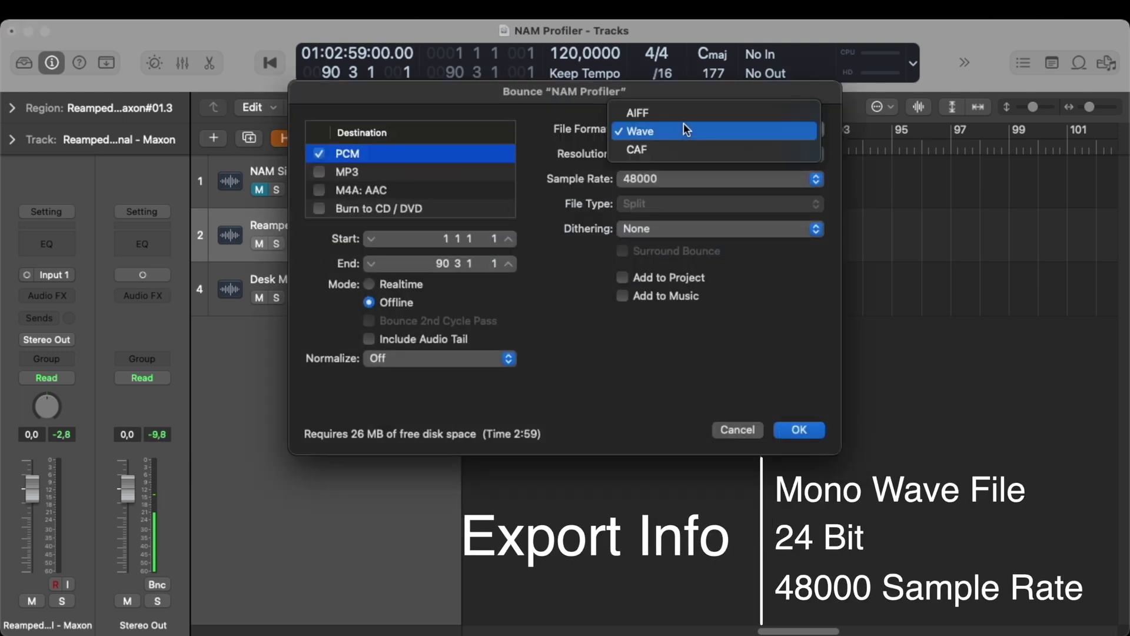
pyautogui.click(686, 130)
pyautogui.click(694, 151)
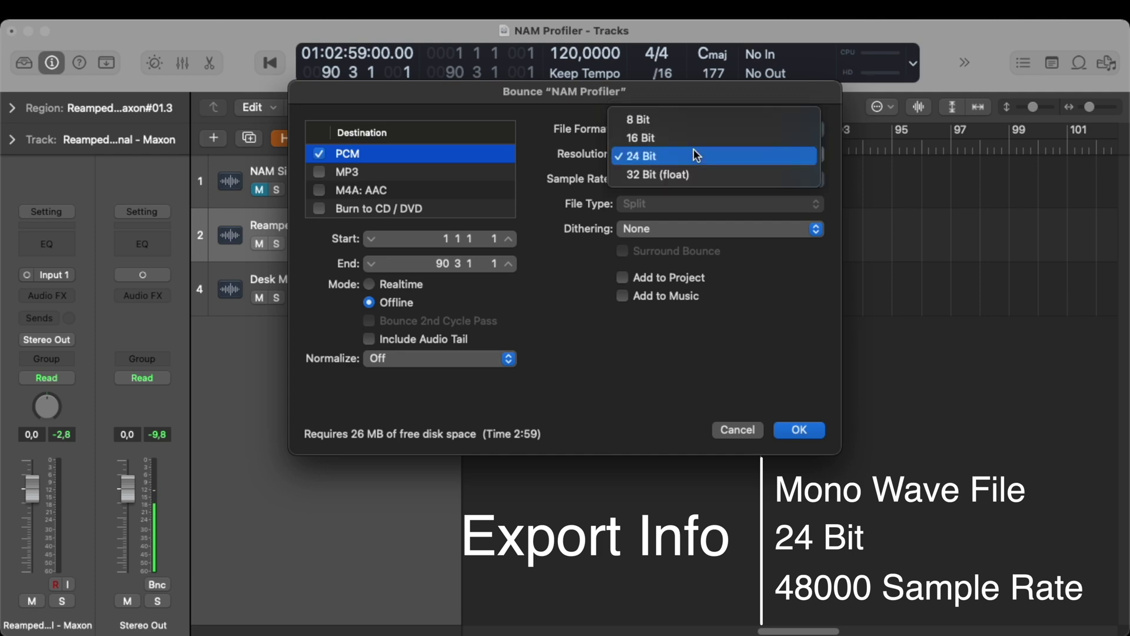
pyautogui.click(694, 153)
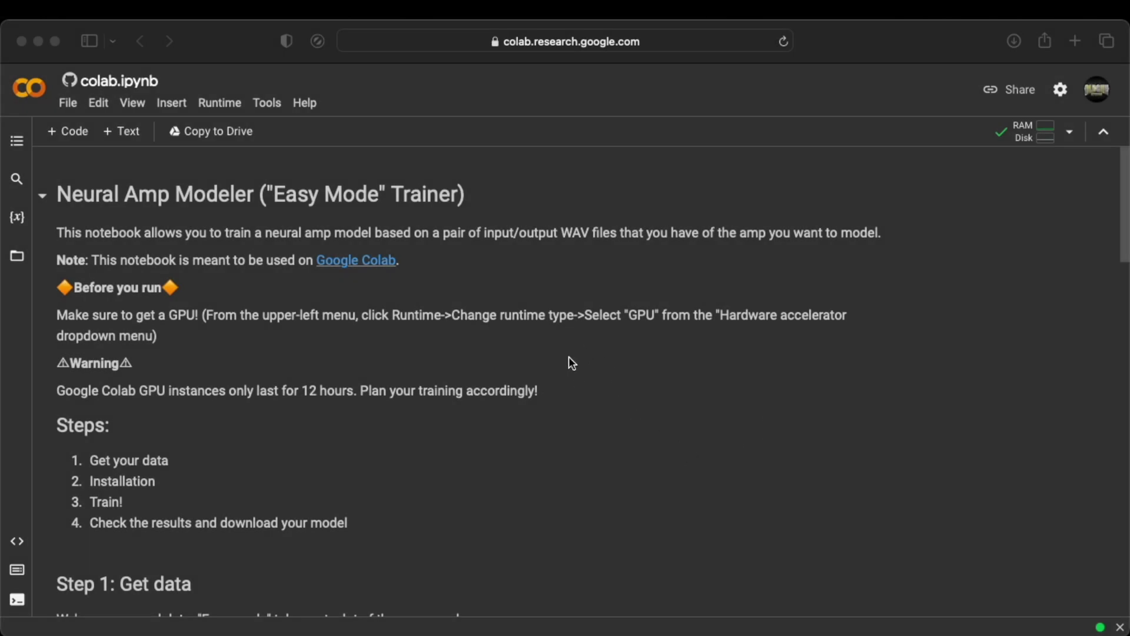
# - Upload Maxon - Reamp.wav and v1_1_1.wav from Finder into Colab's Files panel
pyautogui.click(22, 268)
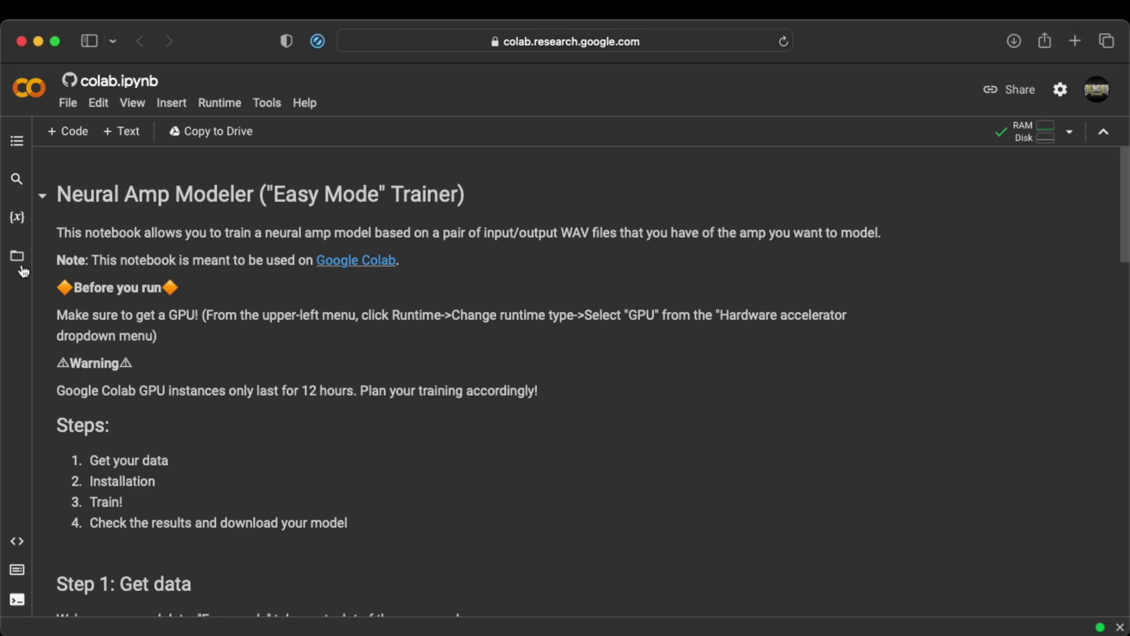
pyautogui.click(21, 265)
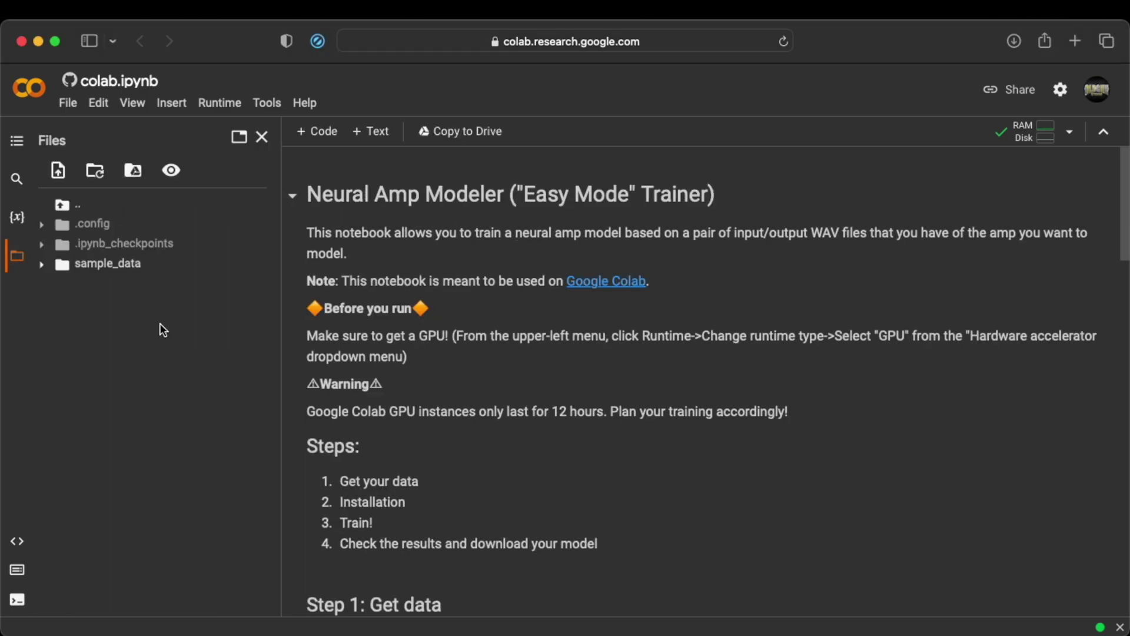
pyautogui.press('super+Tab')
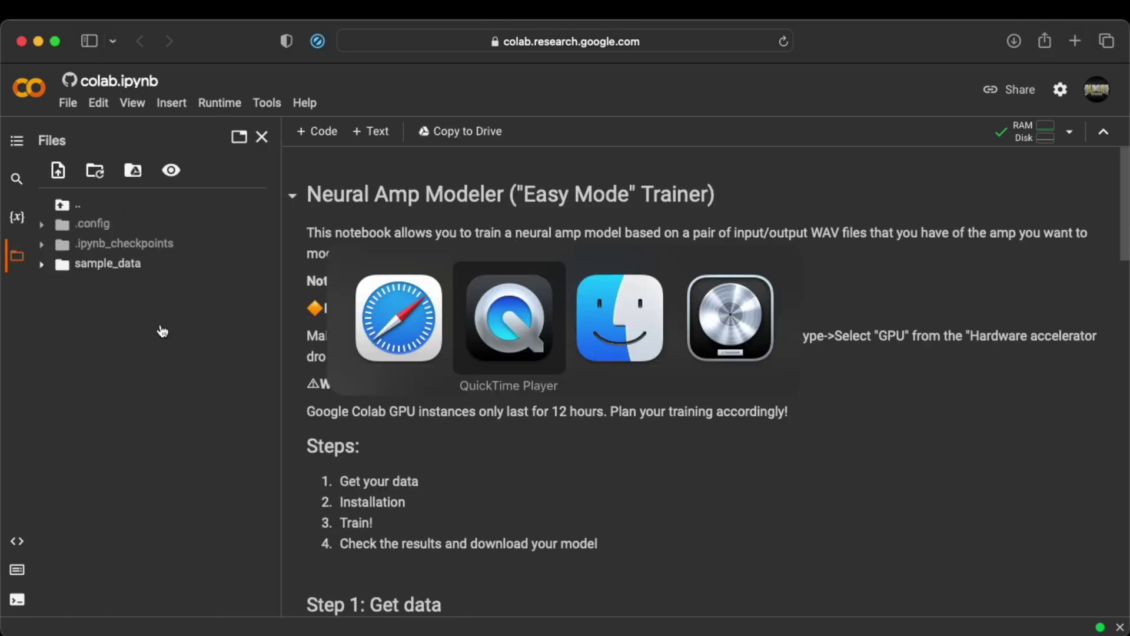
pyautogui.press('super+Tab')
pyautogui.moveTo(771, 238); pyautogui.dragTo(192, 393)
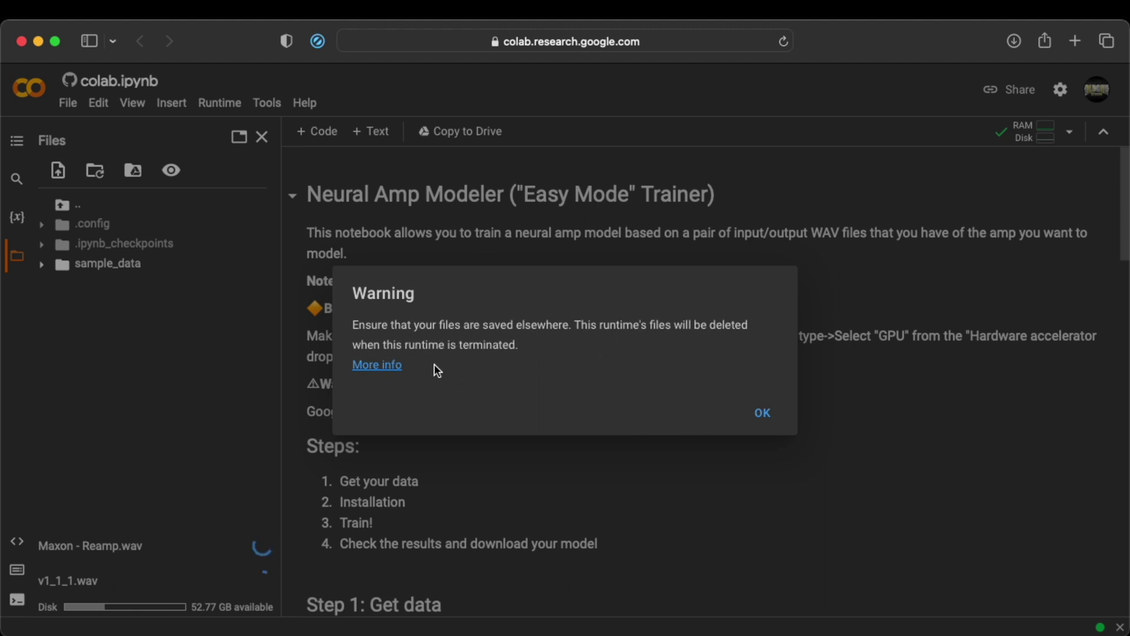
pyautogui.click(762, 411)
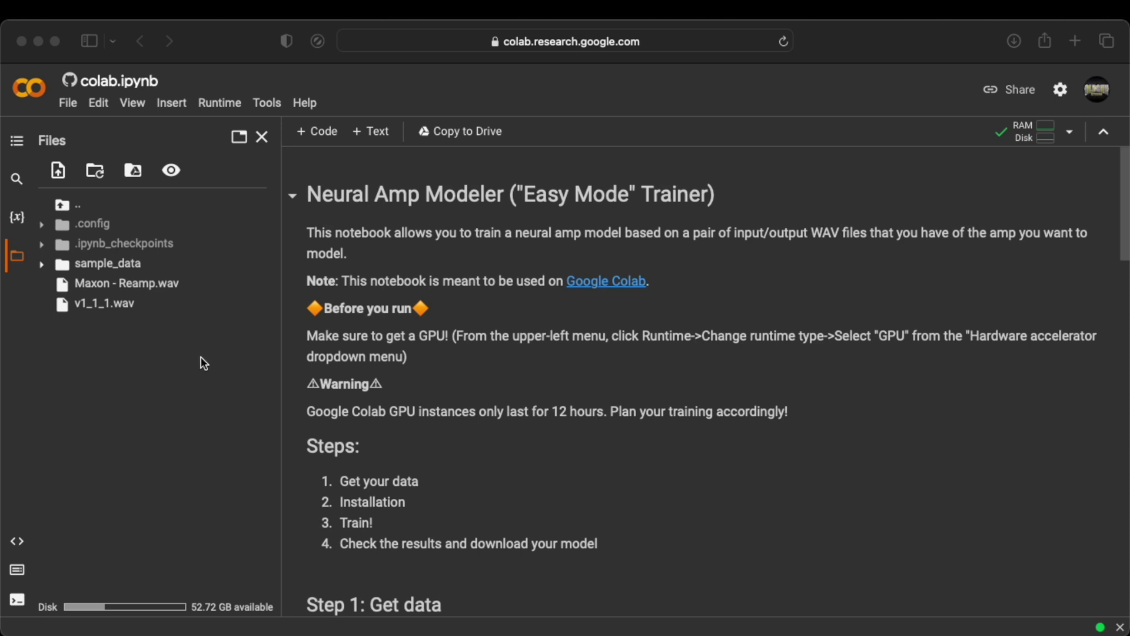
# - Rename v1_1_1.wav to v1.wav and Maxon - Reamp.wav to output.wav
pyautogui.click(135, 330)
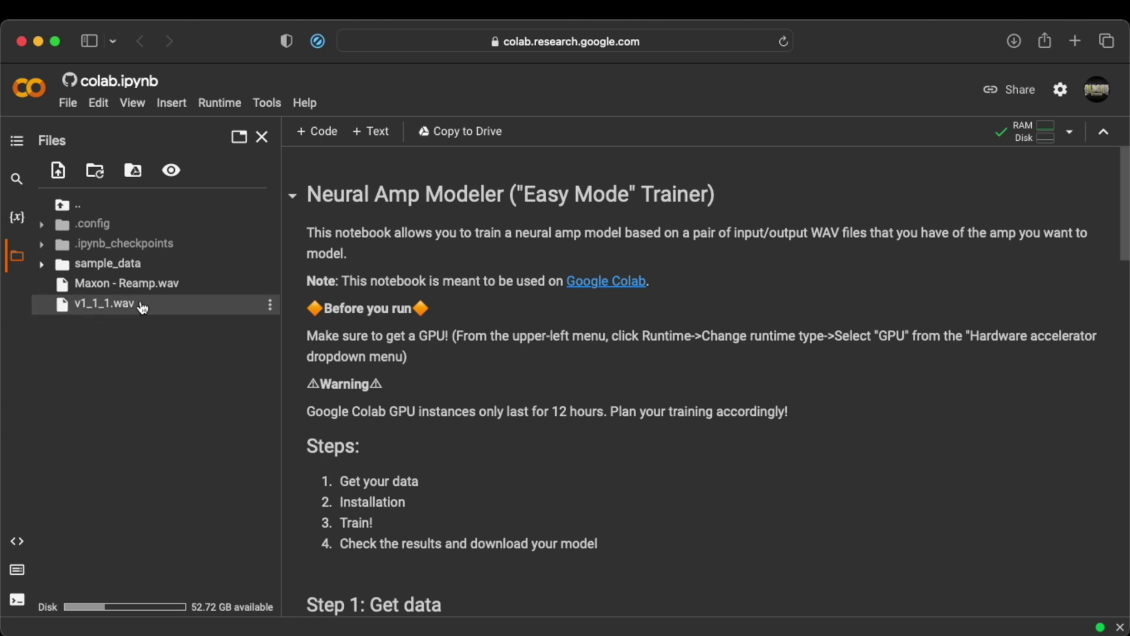
pyautogui.click(271, 306)
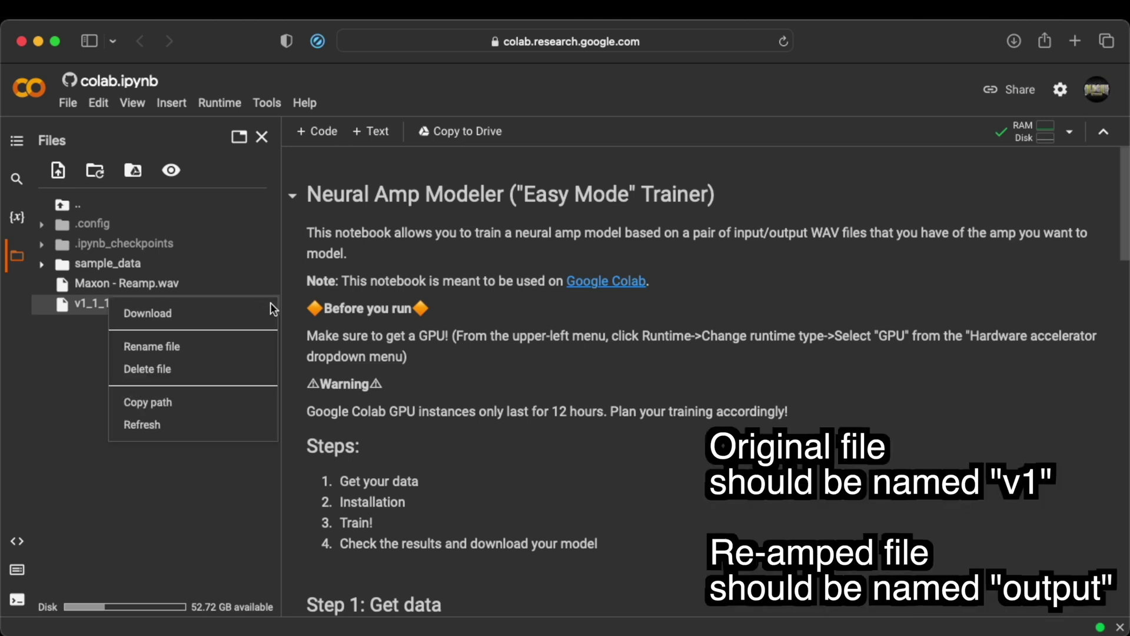
pyautogui.click(210, 347)
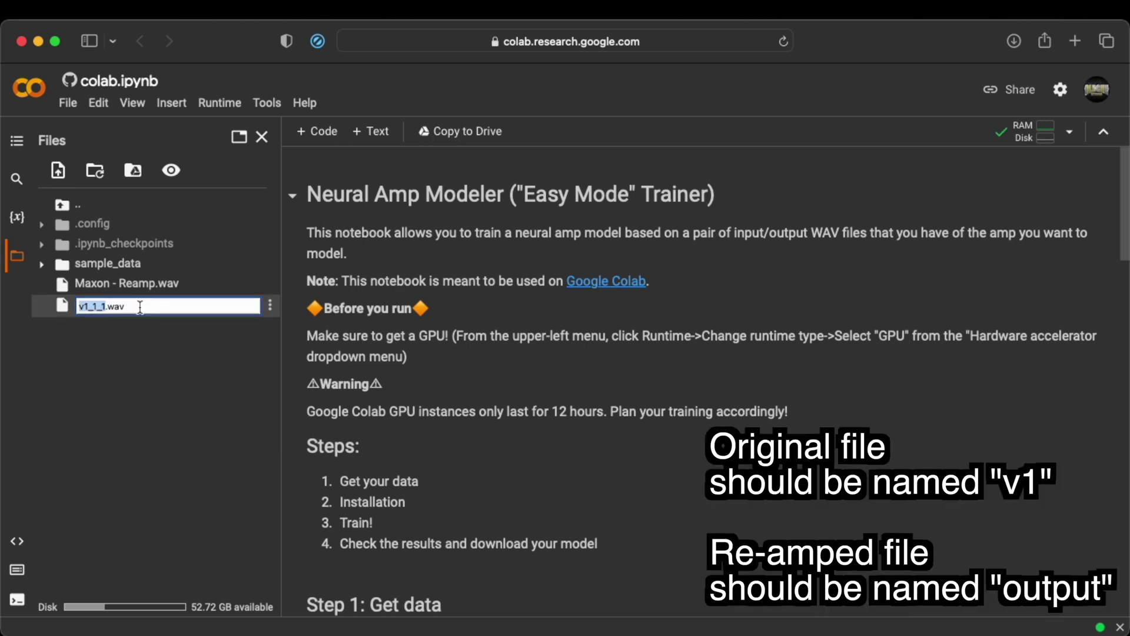
pyautogui.write('v1')
pyautogui.press('Return')
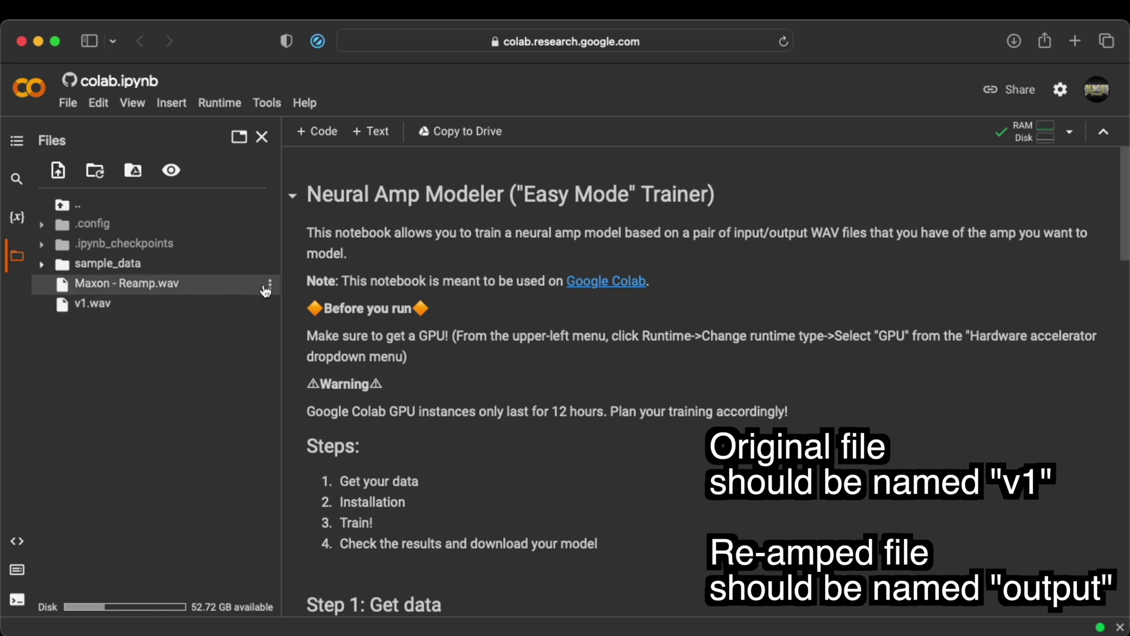
pyautogui.click(266, 288)
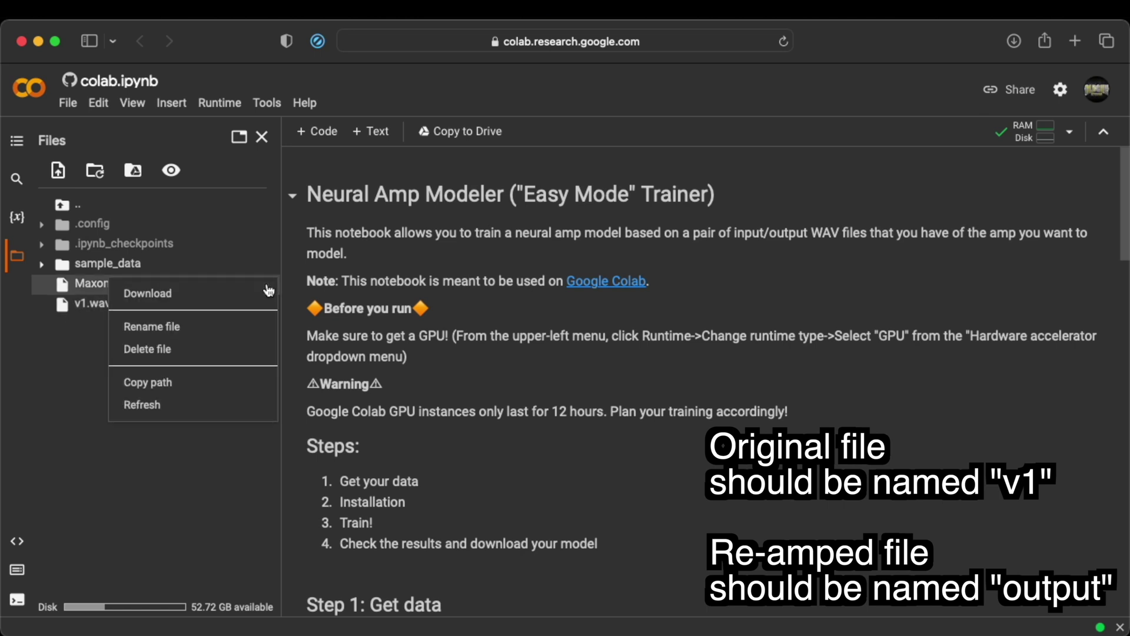
pyautogui.click(225, 323)
pyautogui.write('out')
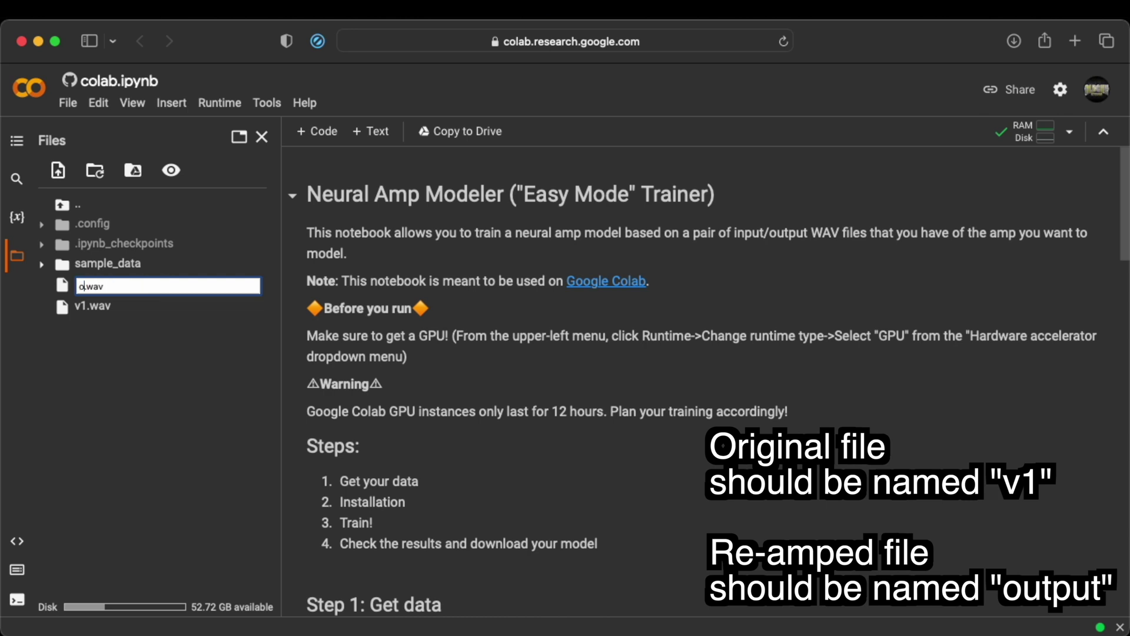
pyautogui.write('put')
pyautogui.press('Return')
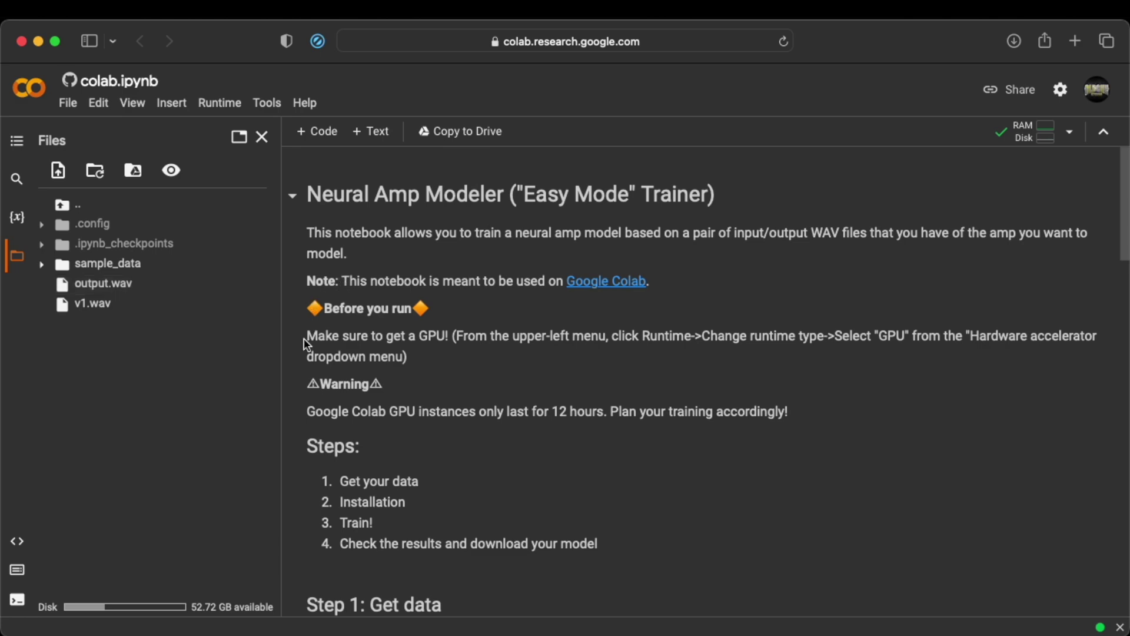
# - Run the Step 2 installation cell to install nam, allowing it despite the authorship warning
pyautogui.scroll(-10, 303, 341)
pyautogui.scroll(-1, 297, 342)
pyautogui.moveTo(464, 281); pyautogui.dragTo(308, 277)
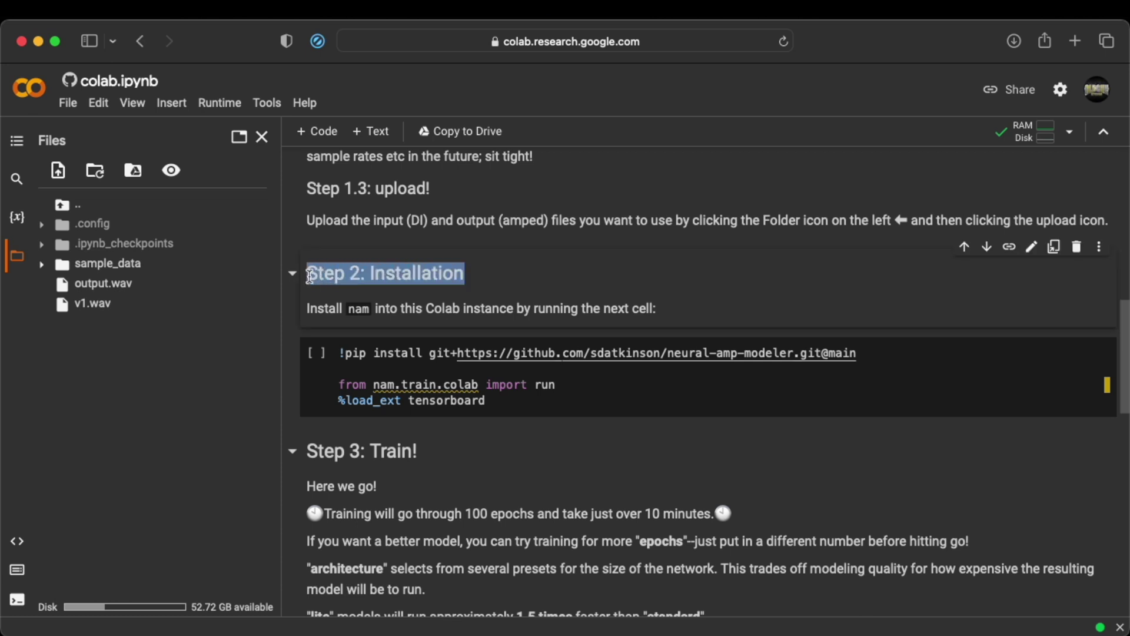
pyautogui.click(316, 353)
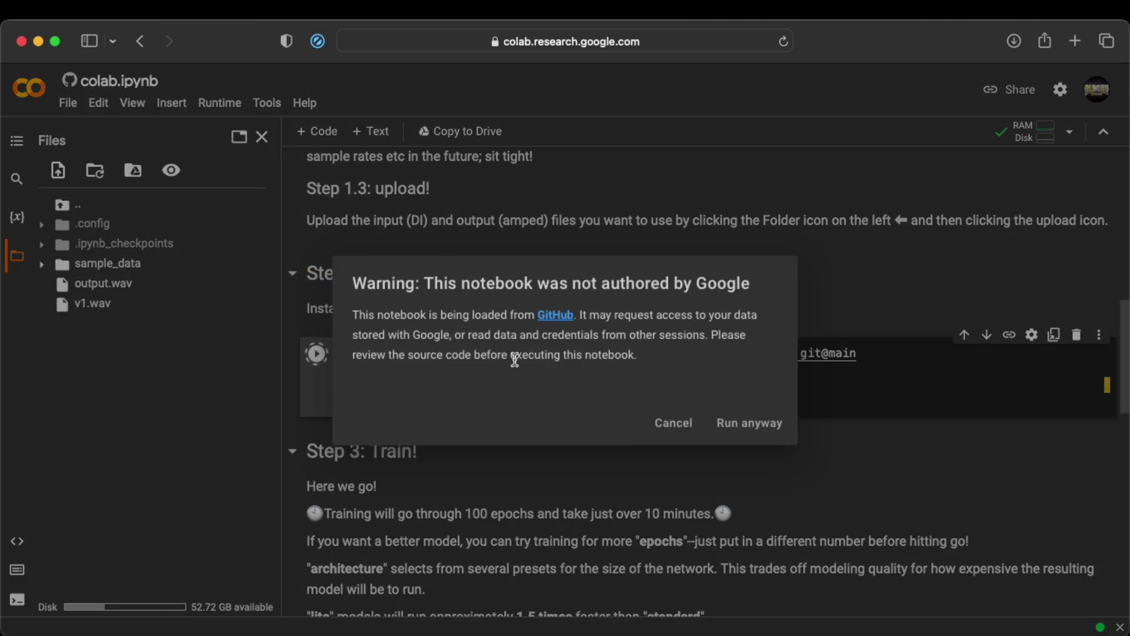
pyautogui.click(762, 423)
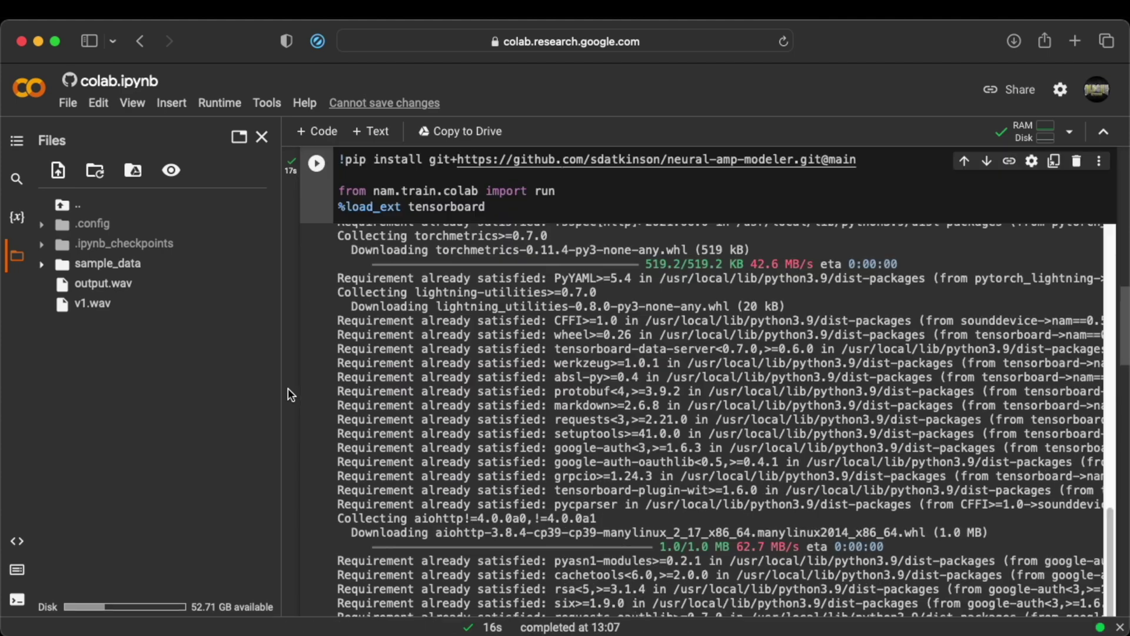
pyautogui.scroll(-1, 288, 387)
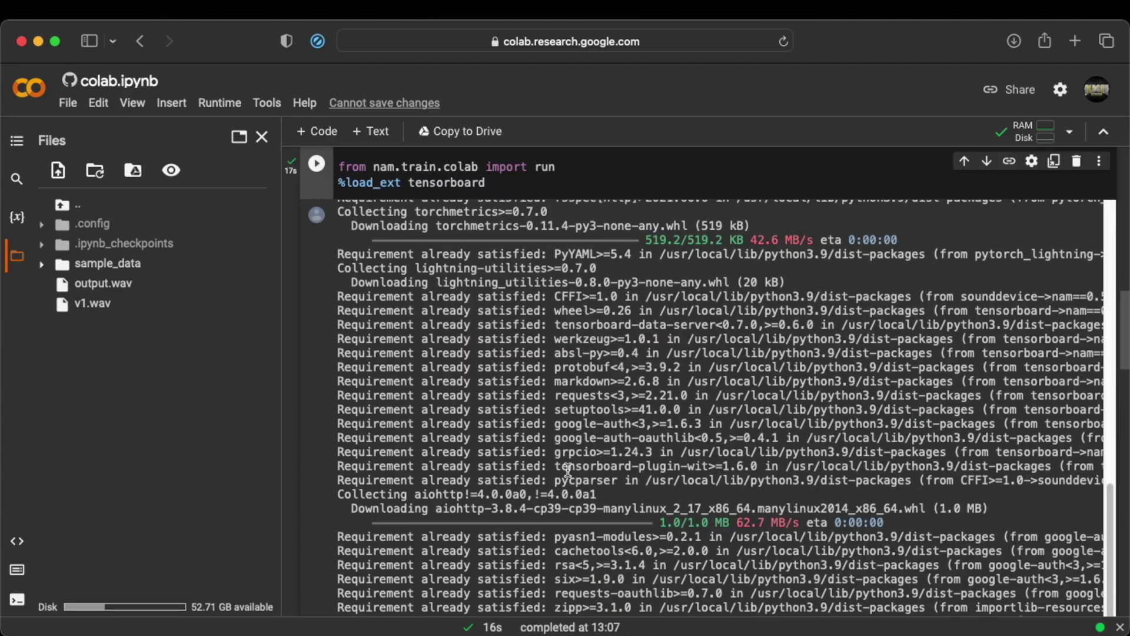
pyautogui.scroll(-5, 309, 406)
pyautogui.scroll(-3, 310, 406)
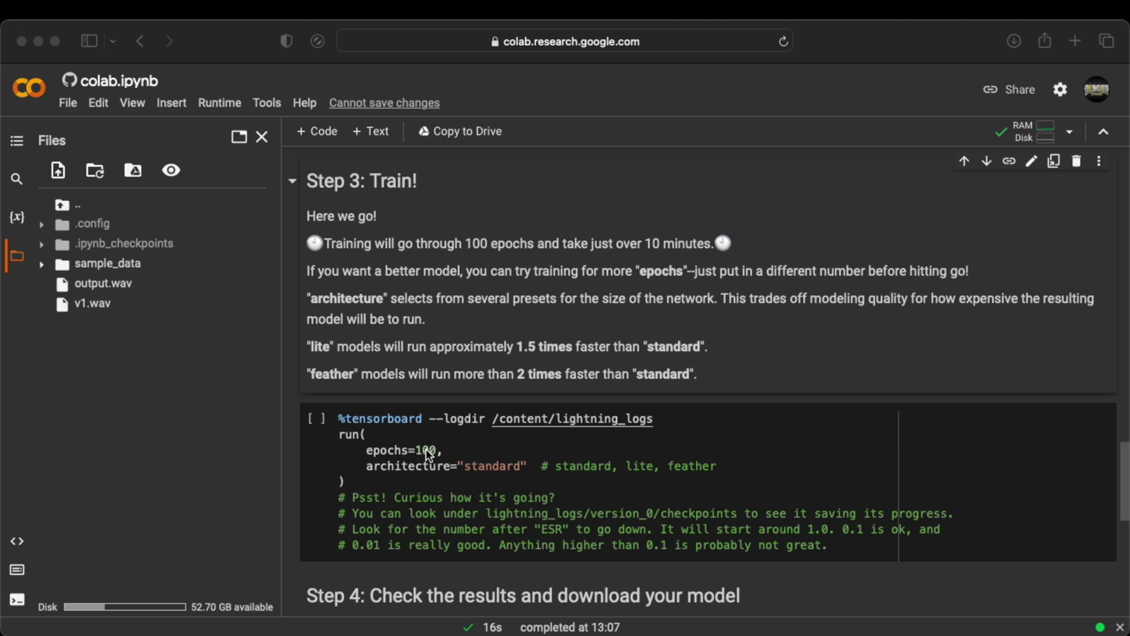
# - Start the Step 3 training cell with 100 epochs and the standard architecture
pyautogui.scroll(-5, 426, 448)
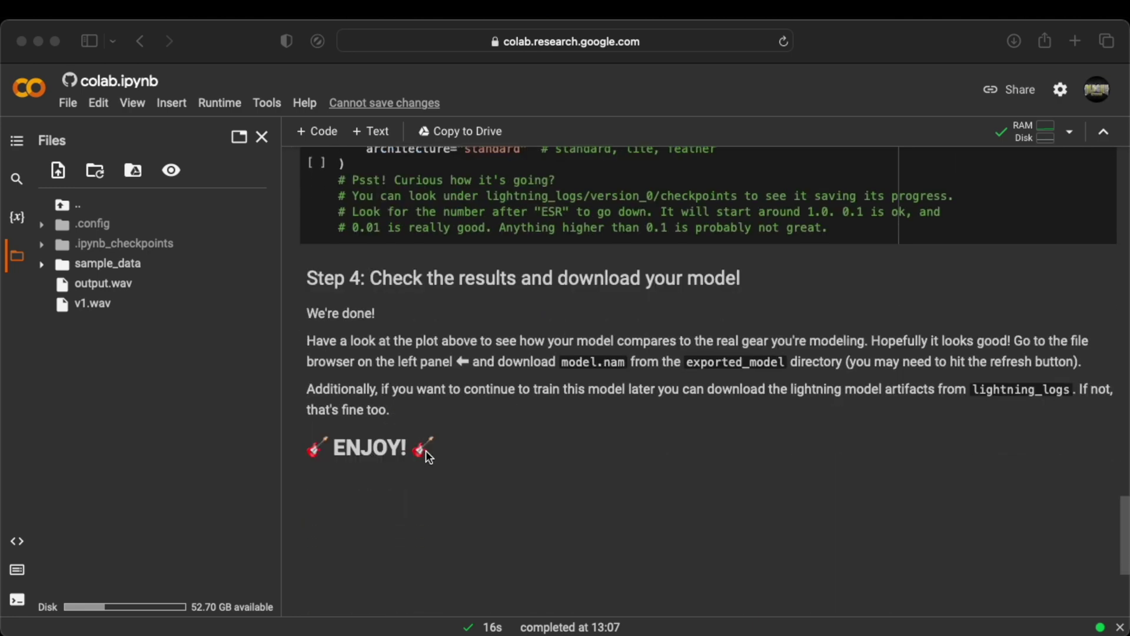
pyautogui.scroll(2, 419, 431)
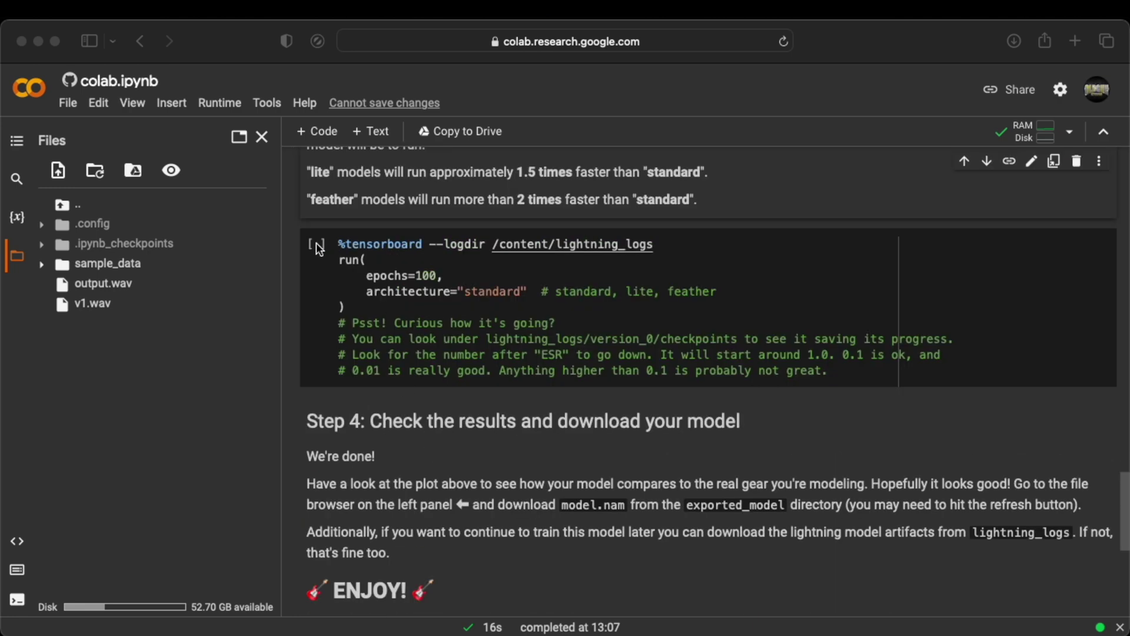
pyautogui.click(294, 245)
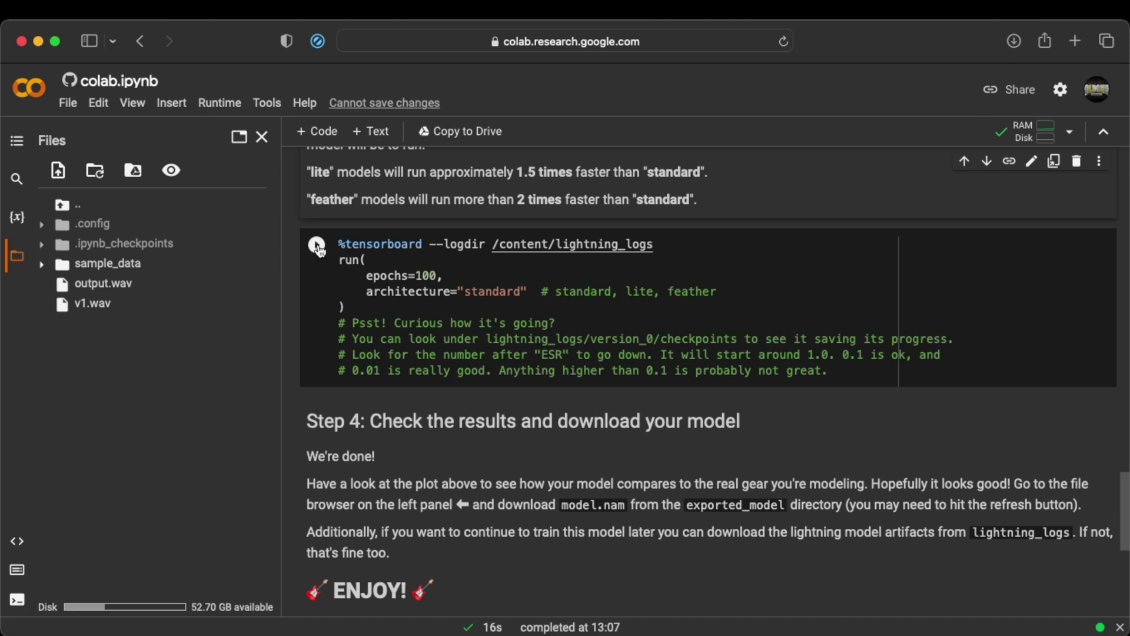
pyautogui.click(317, 246)
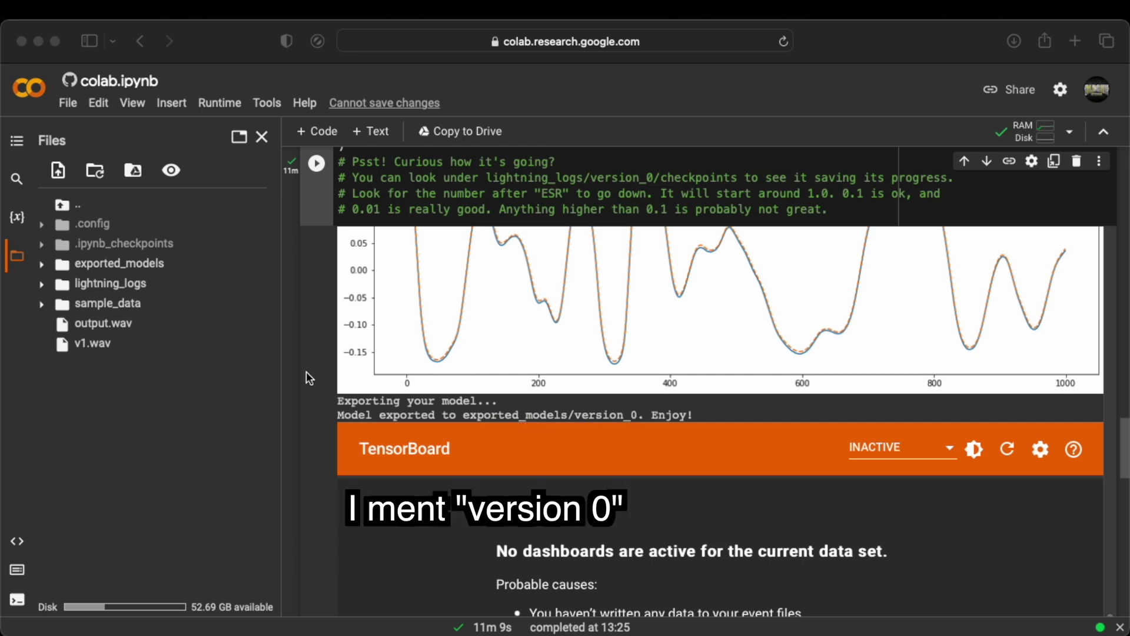
# - Download model.nam from exported_models/version_0
pyautogui.click(43, 270)
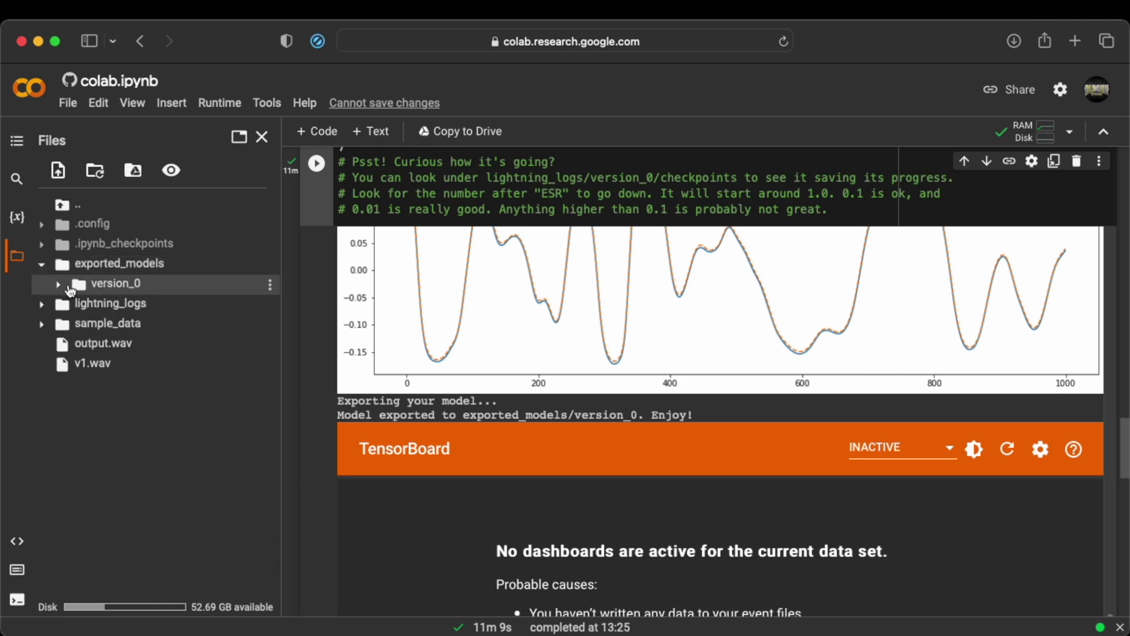
pyautogui.click(68, 287)
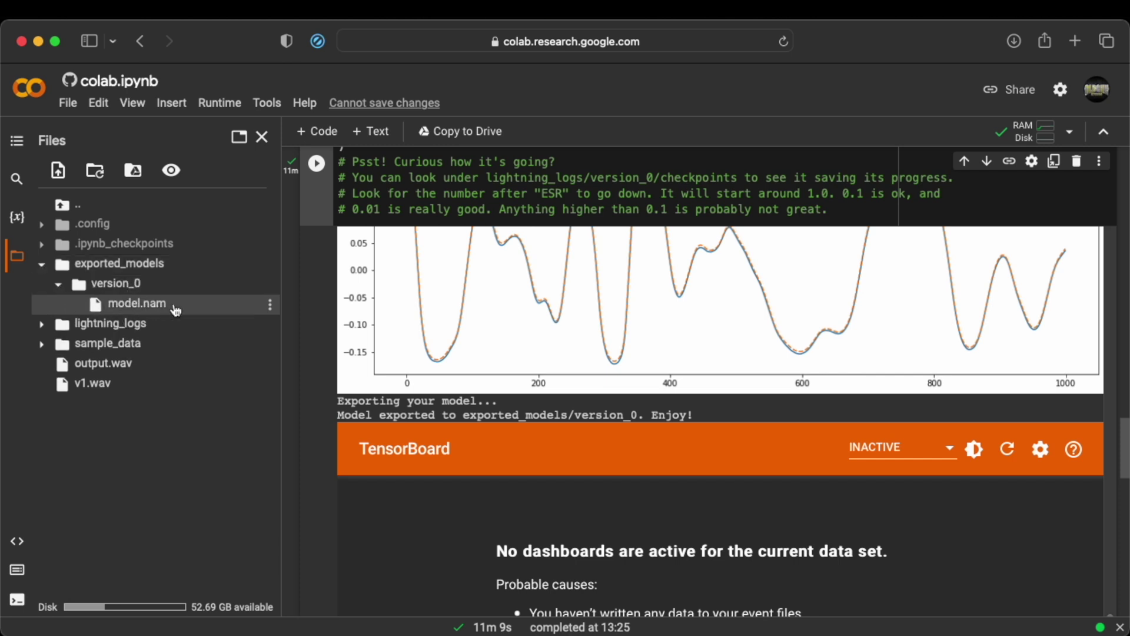
pyautogui.moveTo(178, 311)
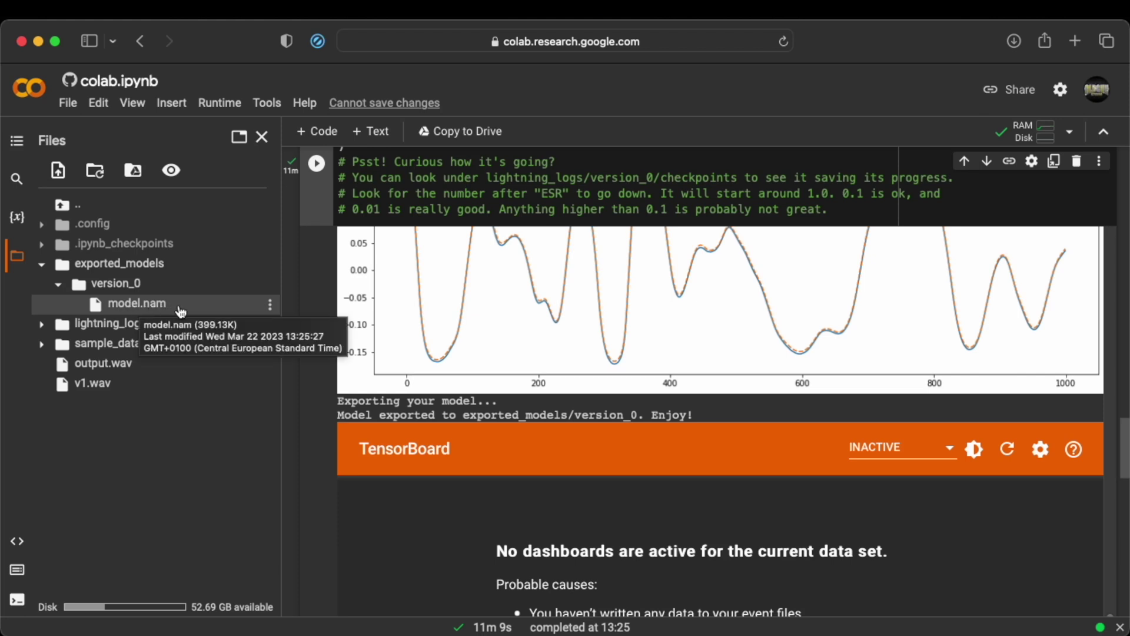
pyautogui.click(270, 307)
pyautogui.click(228, 316)
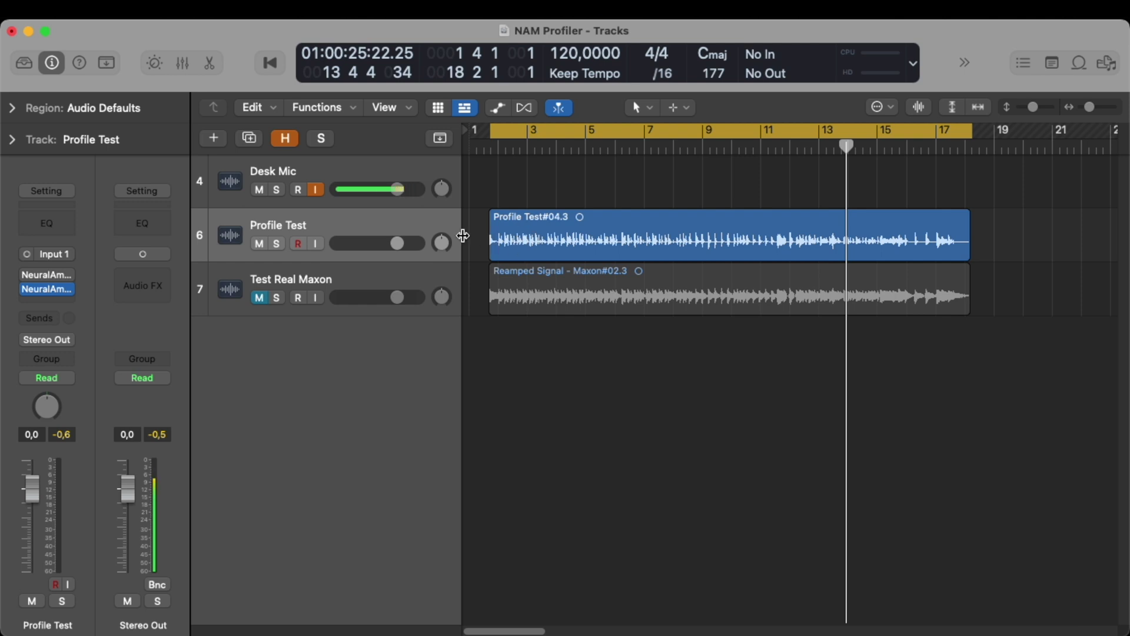
# - Open the Profile Test track's Neural Amp Modeler and play the project to hear it
pyautogui.click(48, 289)
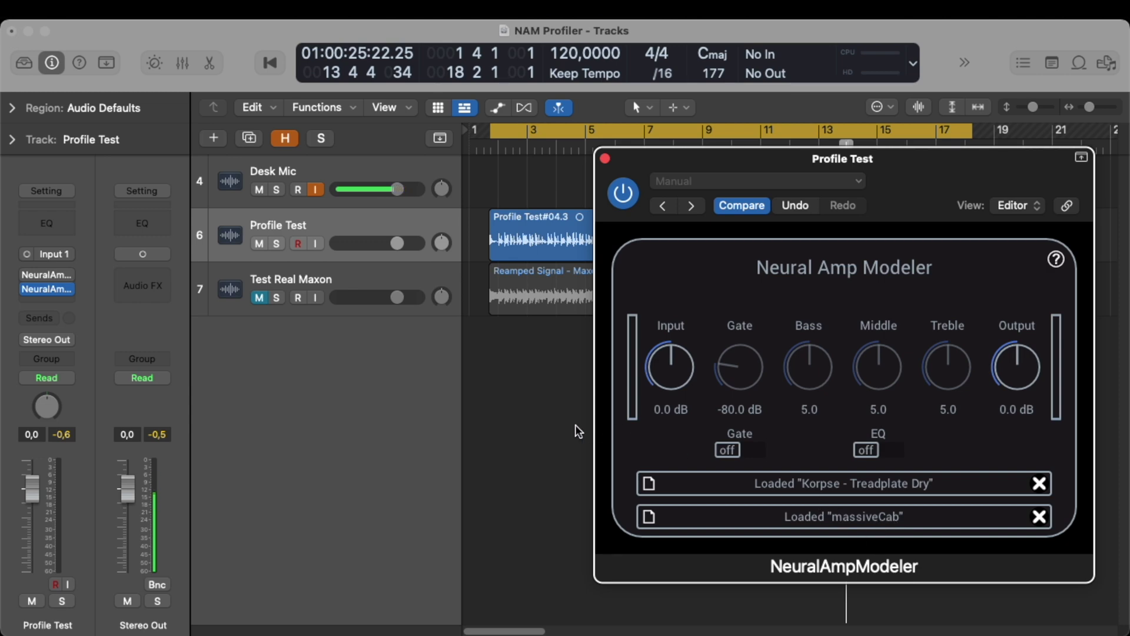
pyautogui.click(541, 436)
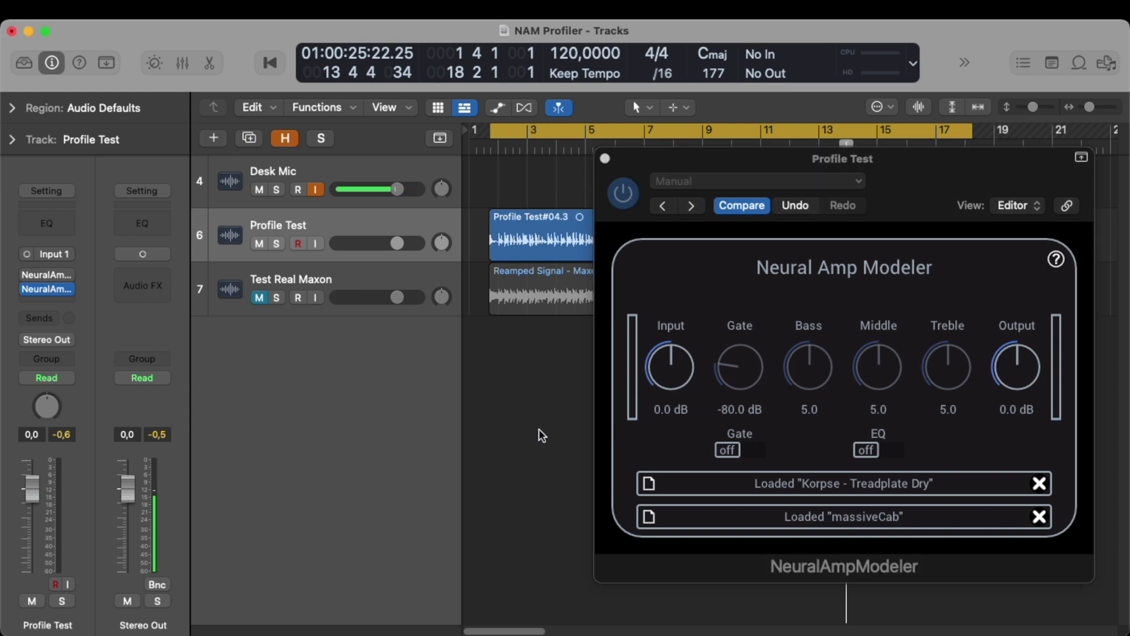
pyautogui.press('space')
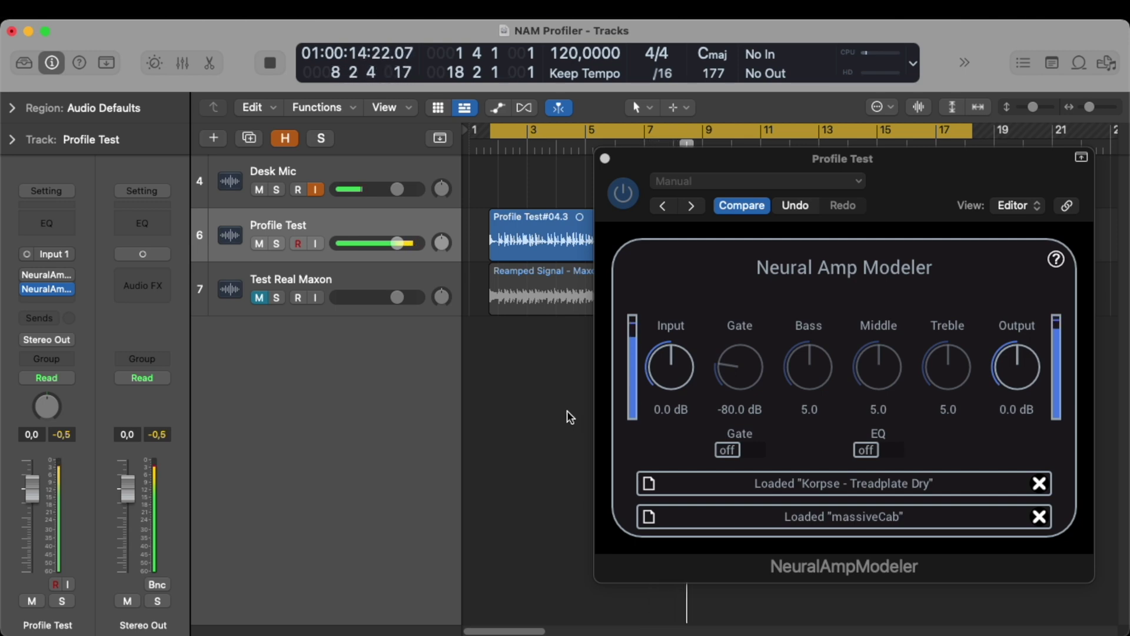
pyautogui.press('space')
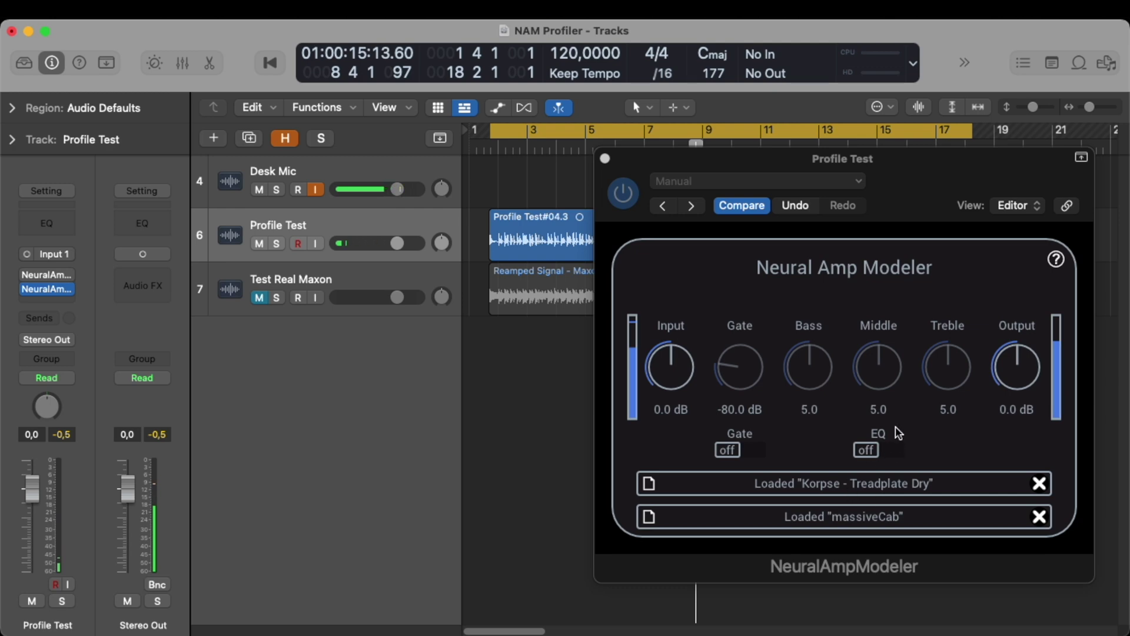
# - Open the Maxon ST9 NAM plugin, reset its output to 0.0 dB, and A/B it during playback
pyautogui.click(47, 274)
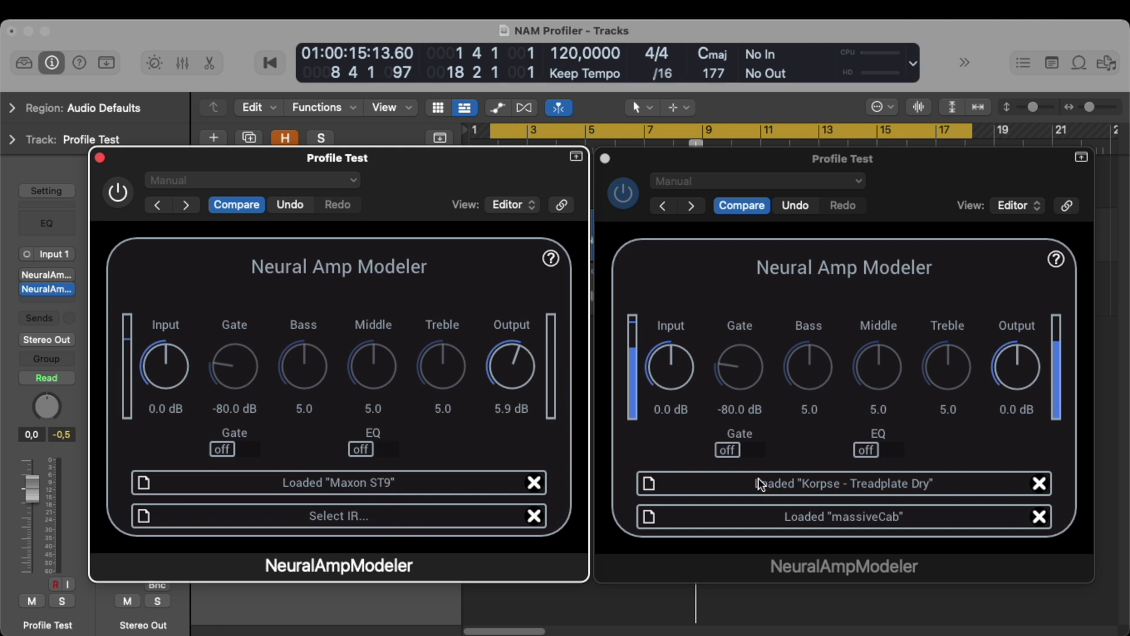
pyautogui.doubleClick(501, 362)
pyautogui.press('space')
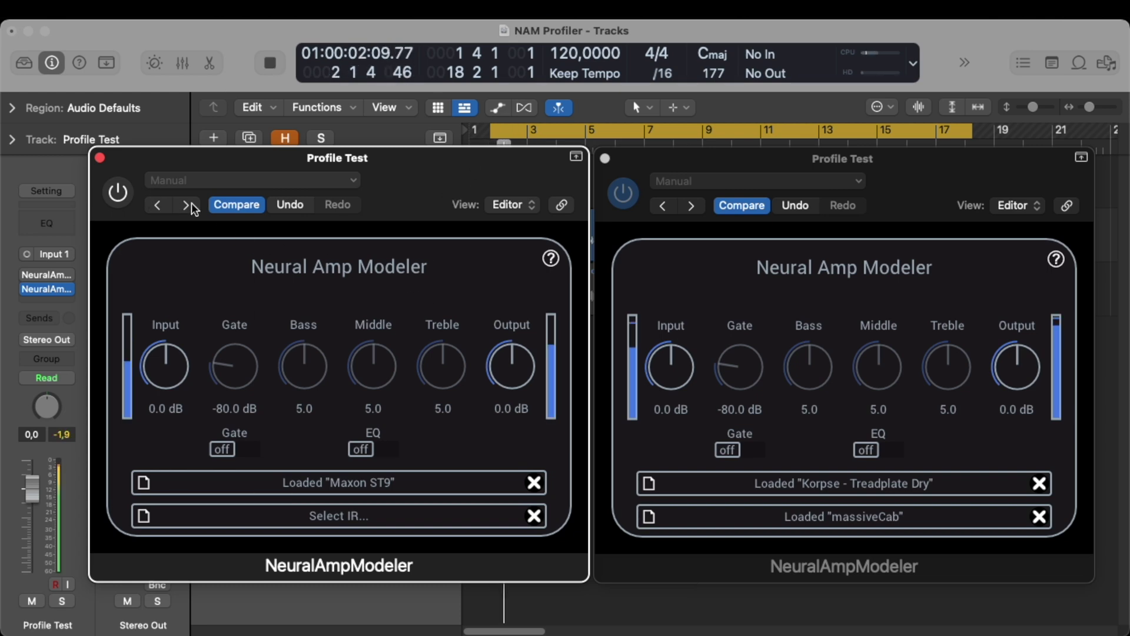
pyautogui.click(119, 192)
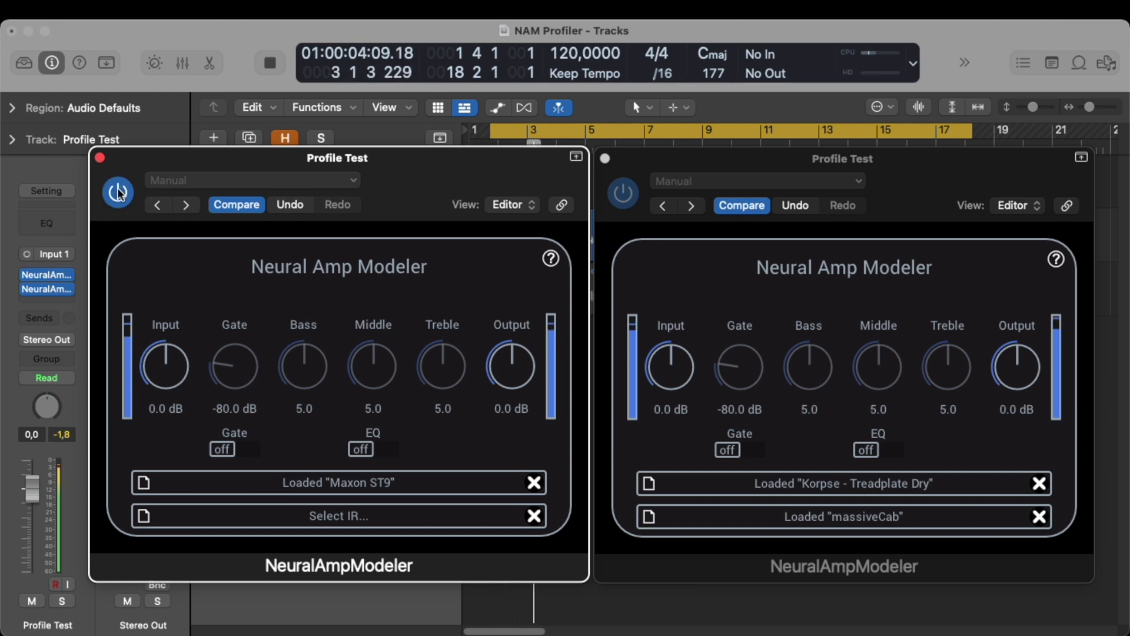
pyautogui.click(119, 192)
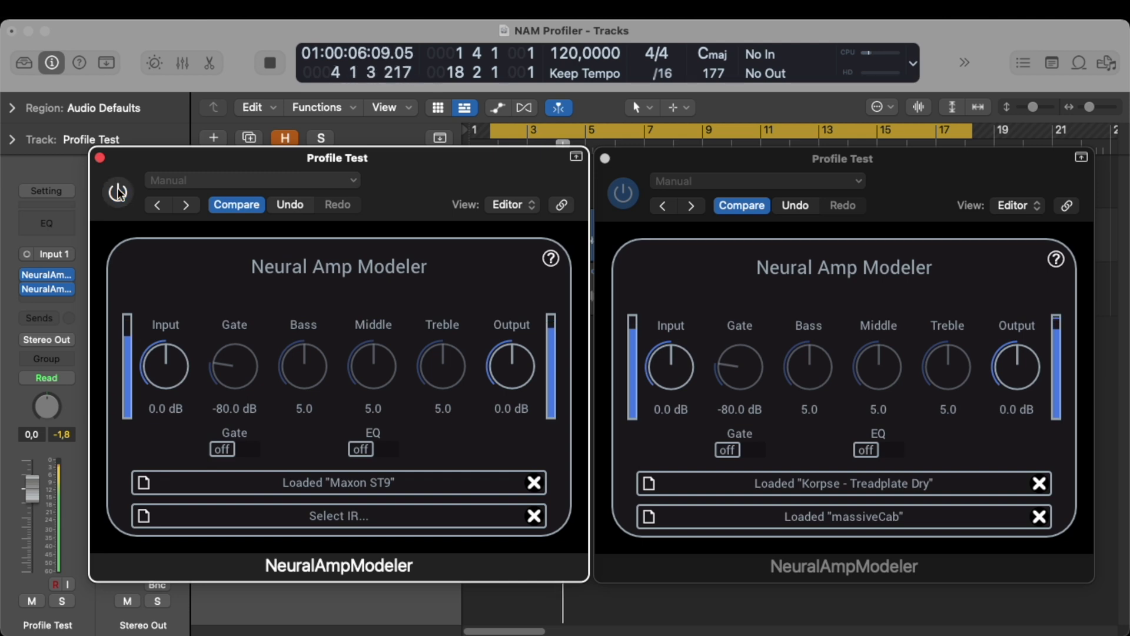
pyautogui.click(118, 192)
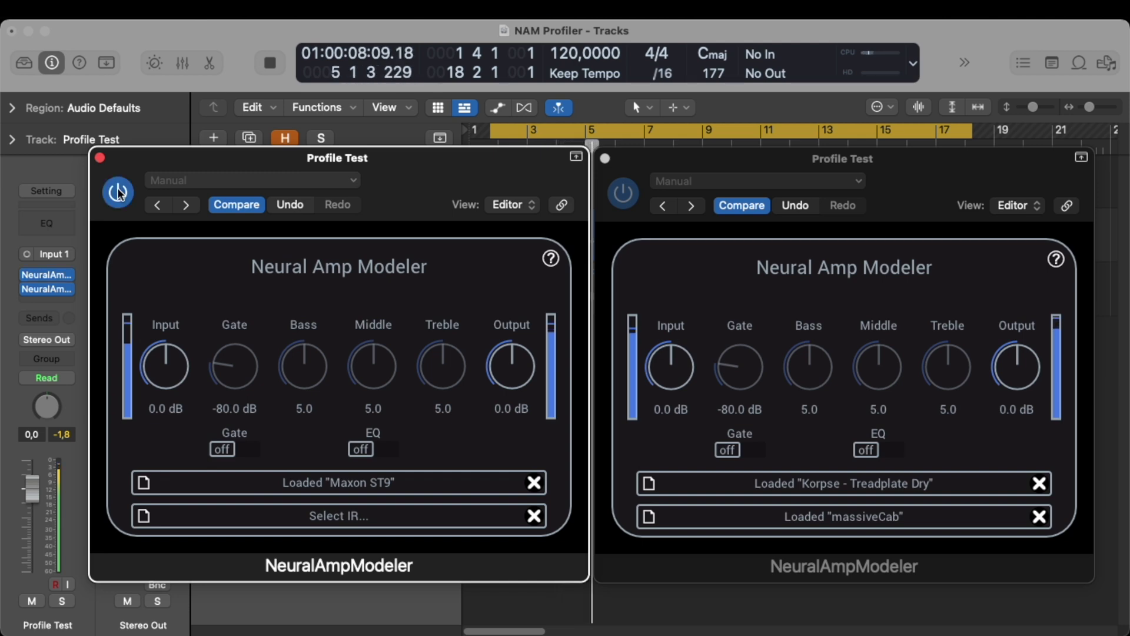
# - Raise the Maxon ST9 model's output to 6.0 dB, A/B it again, and stop playback
pyautogui.moveTo(498, 367); pyautogui.dragTo(497, 347)
pyautogui.scroll(5, 497, 367)
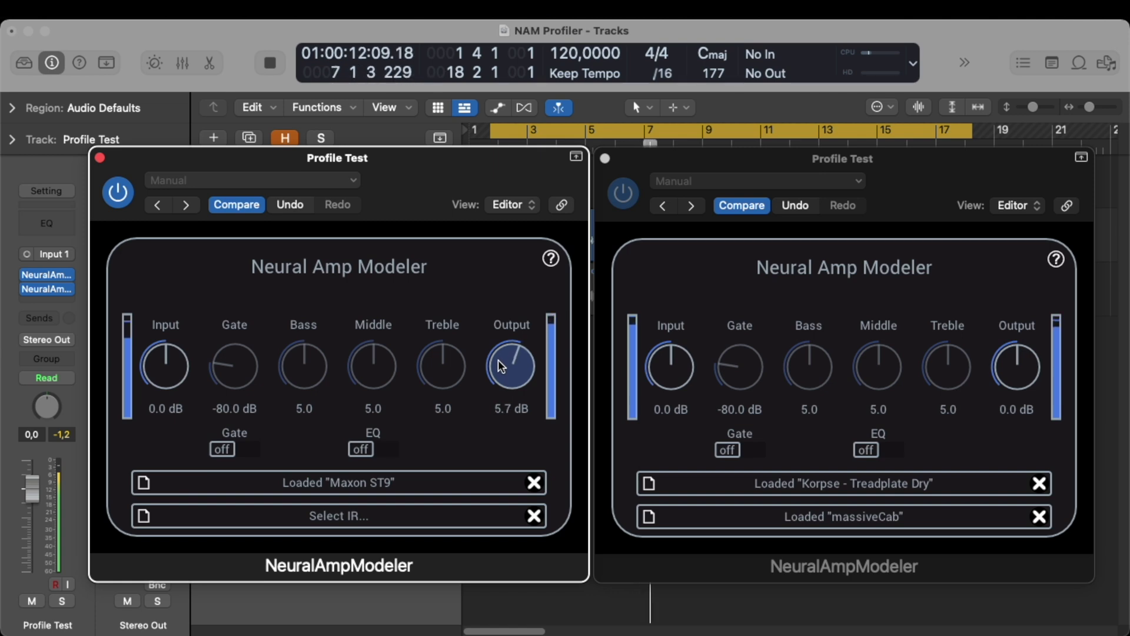
pyautogui.scroll(3, 499, 365)
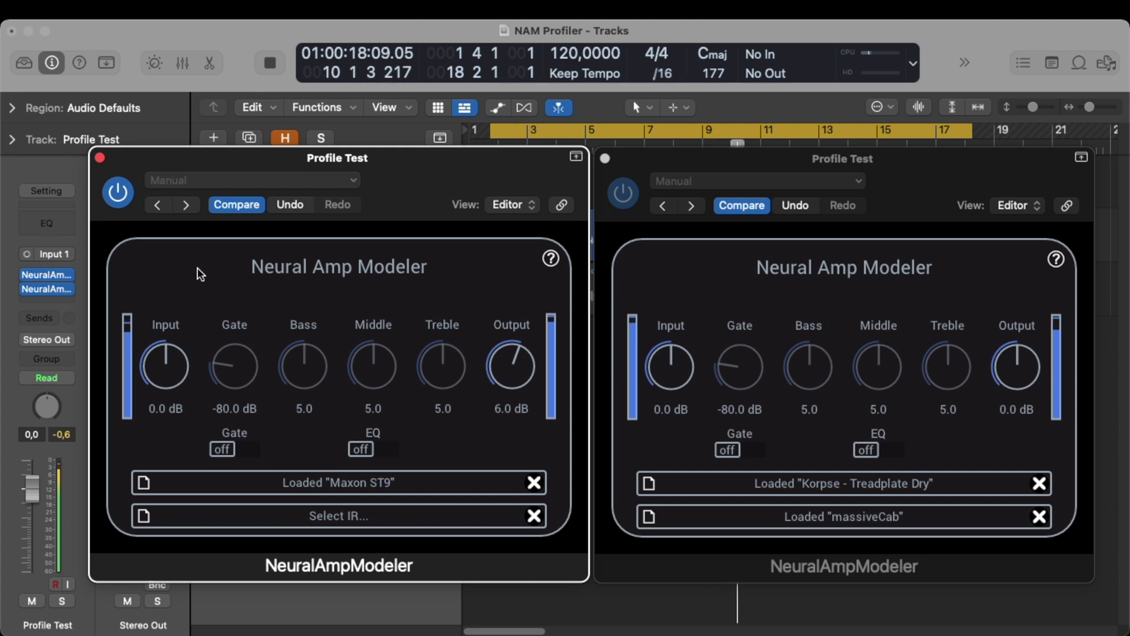
pyautogui.click(118, 194)
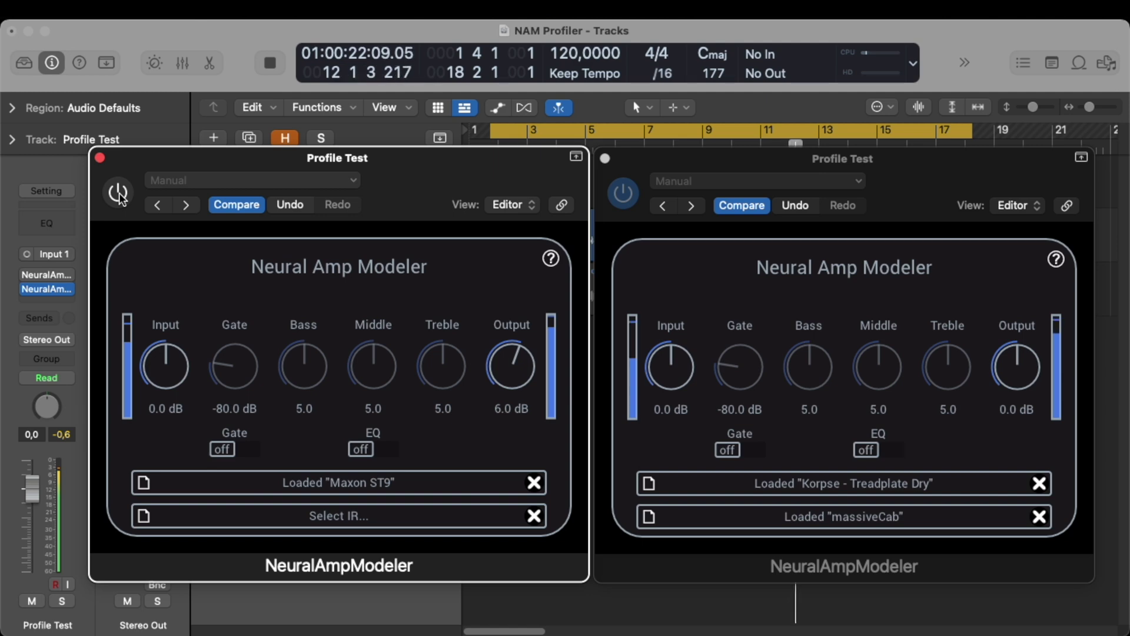
pyautogui.click(118, 194)
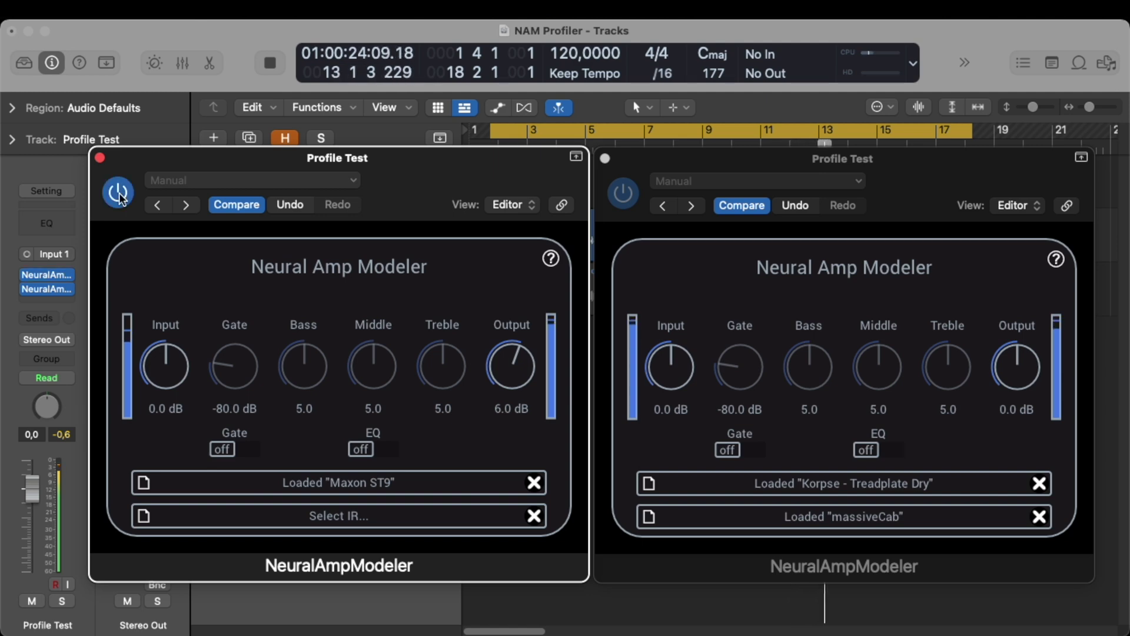
pyautogui.press('space')
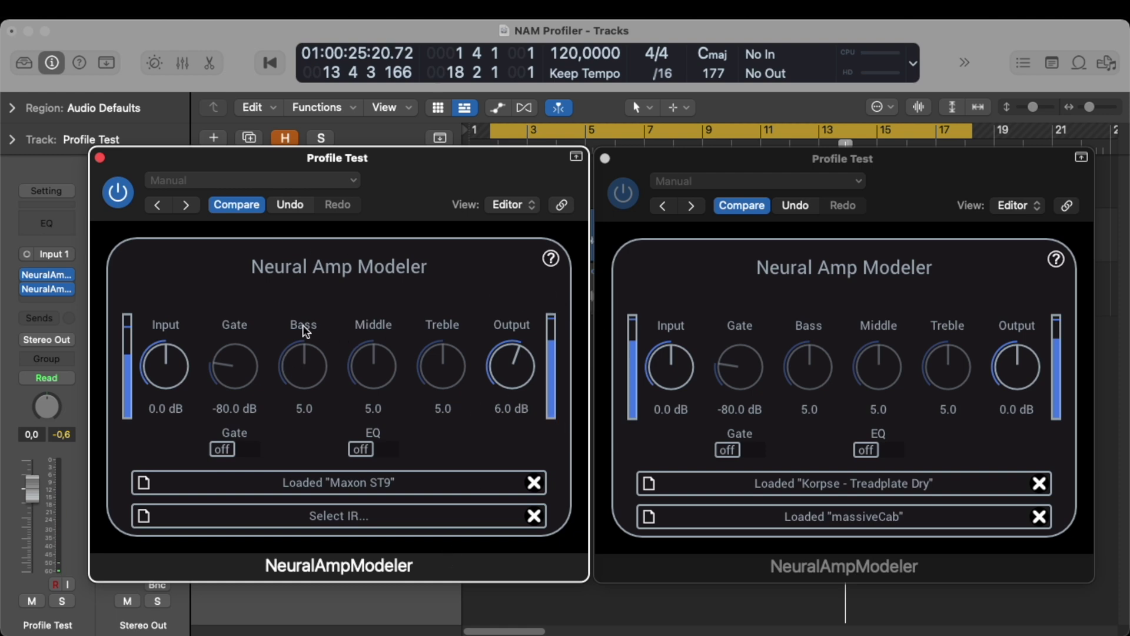
# - Close both plugin windows and open Test Real Maxon's amp plugin, moving its window higher
pyautogui.click(100, 158)
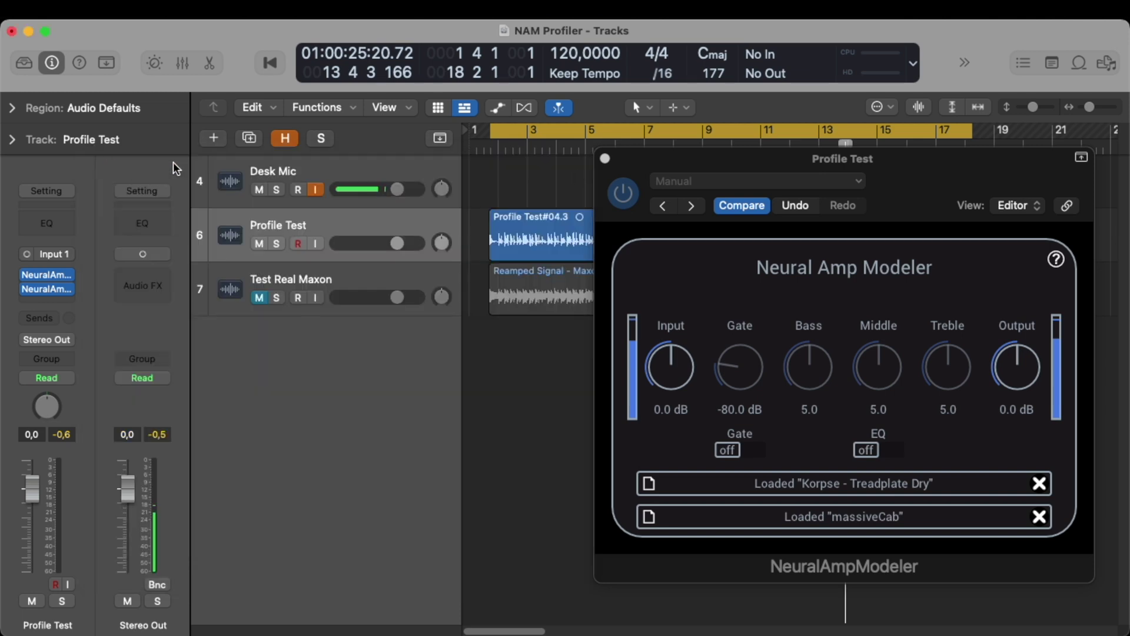
pyautogui.click(605, 158)
pyautogui.click(550, 309)
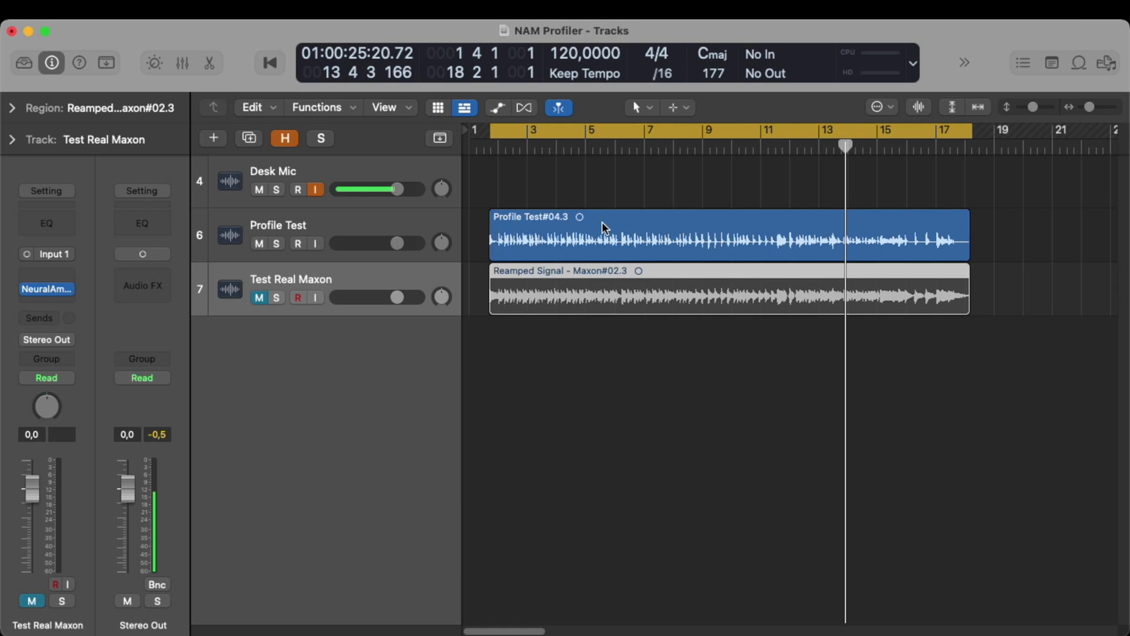
pyautogui.click(501, 239)
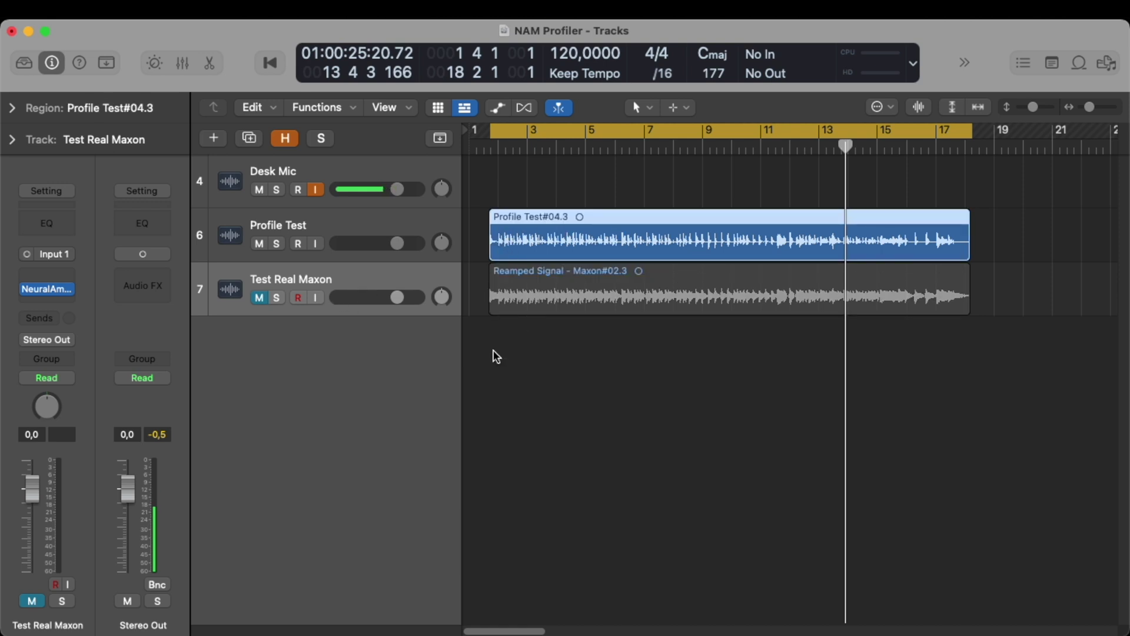
pyautogui.click(497, 287)
pyautogui.click(45, 289)
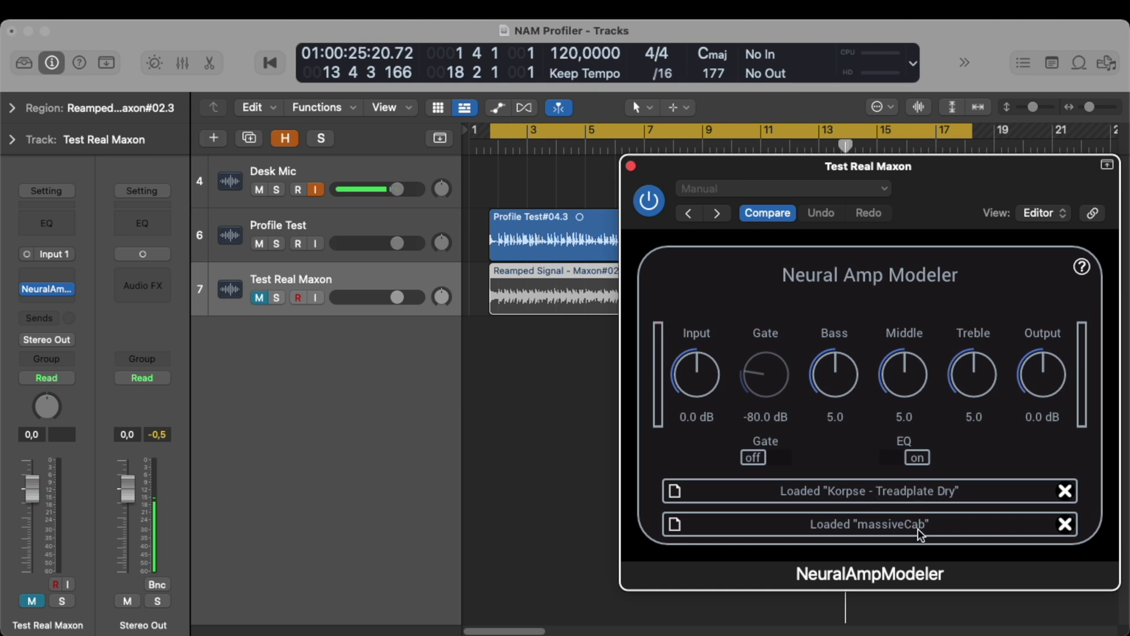
pyautogui.click(521, 239)
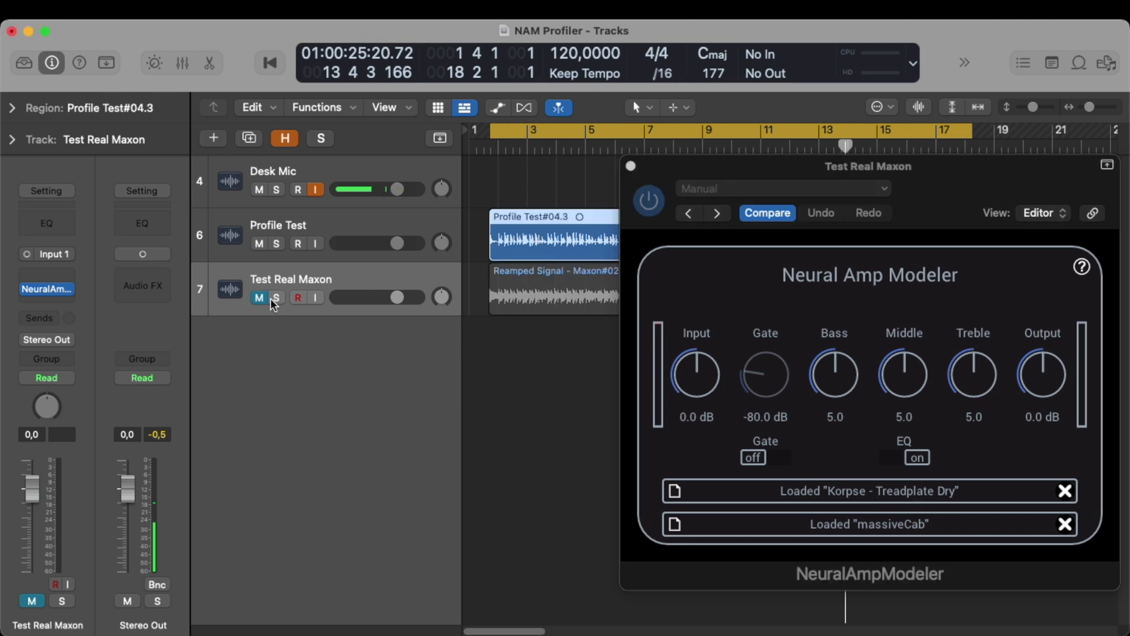
pyautogui.moveTo(892, 162); pyautogui.dragTo(900, 105)
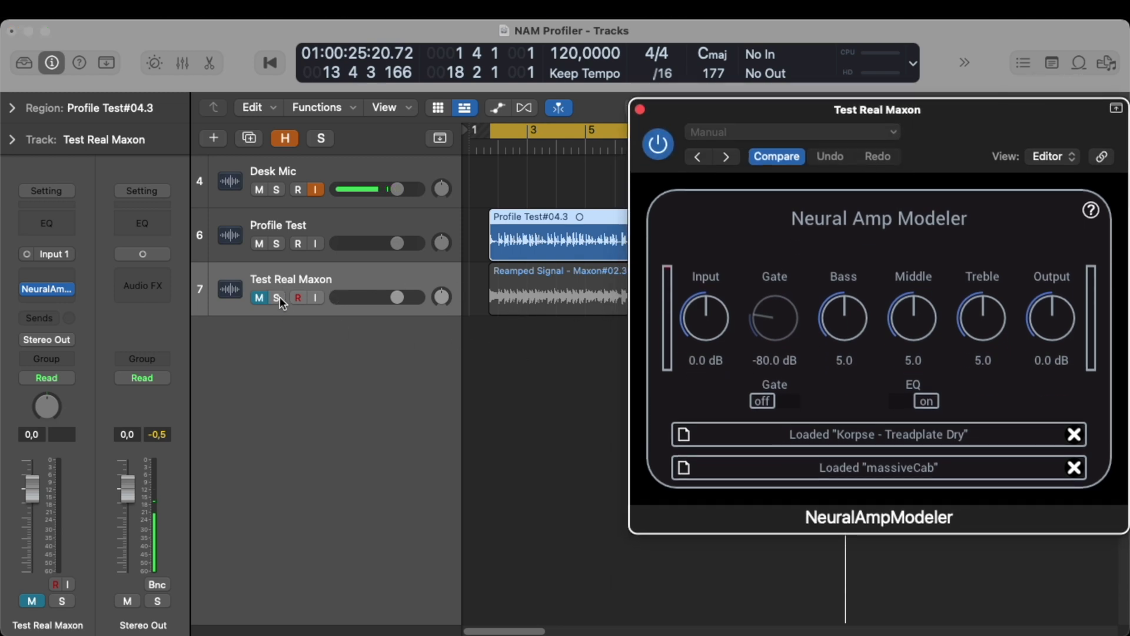
pyautogui.click(516, 377)
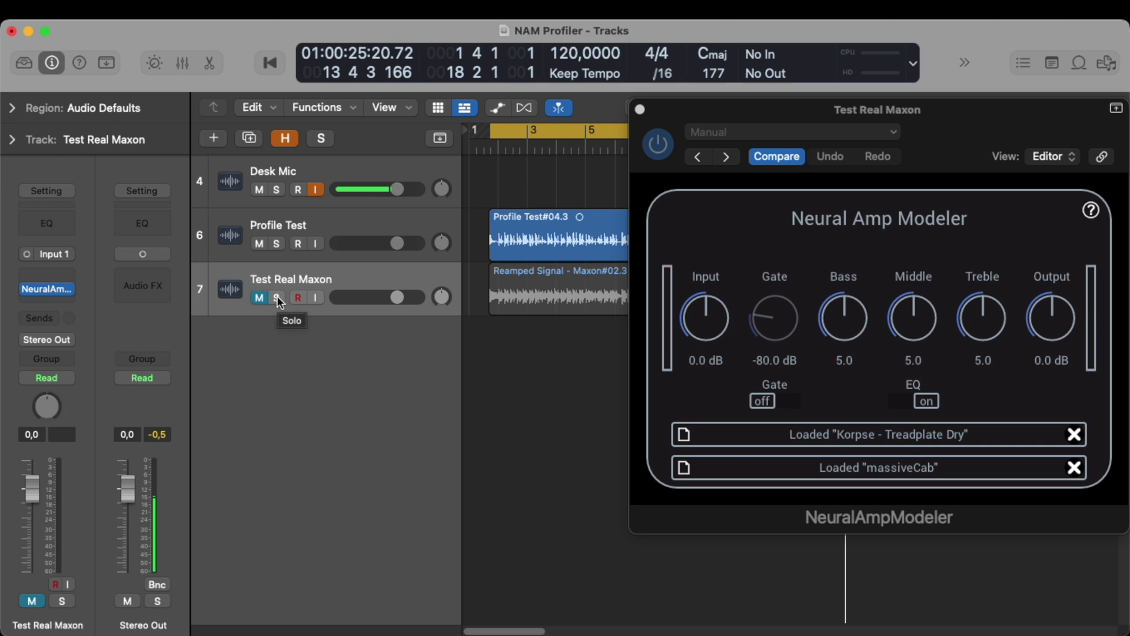
# - During playback, toggle Test Real Maxon's Solo to compare real pedal and model, then stop
pyautogui.press('space')
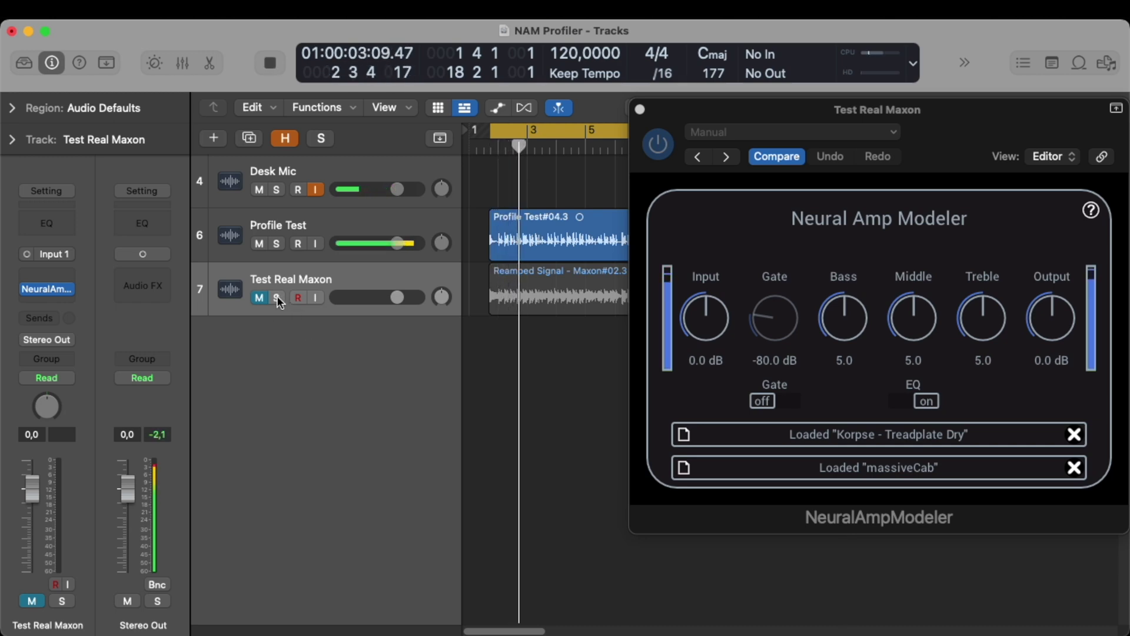
pyautogui.click(277, 298)
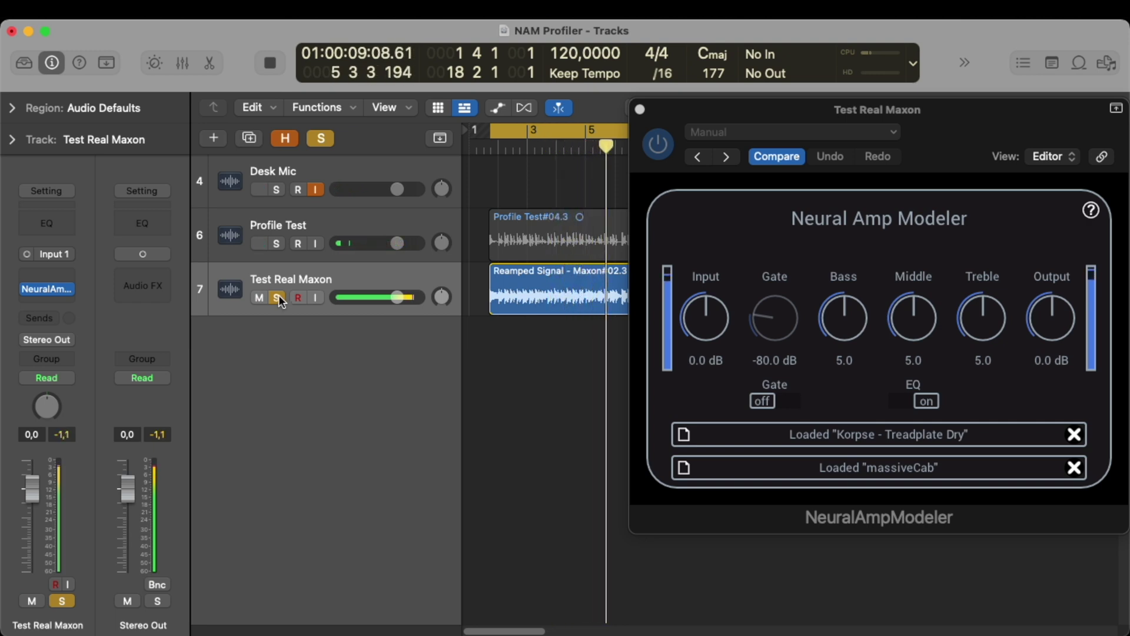
pyautogui.click(277, 298)
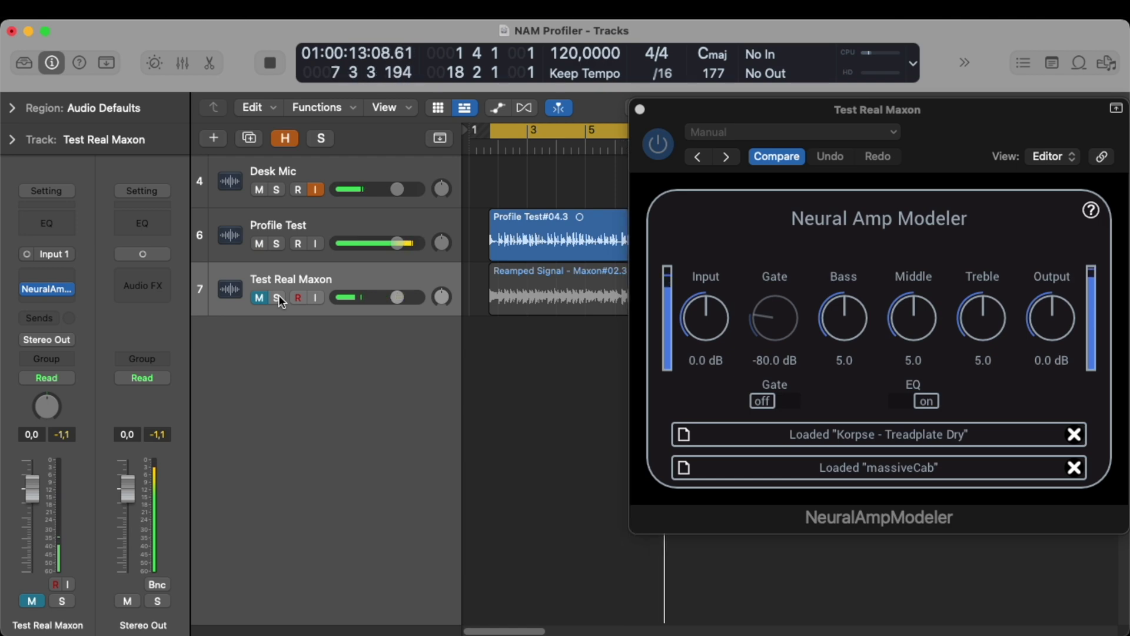
pyautogui.click(277, 298)
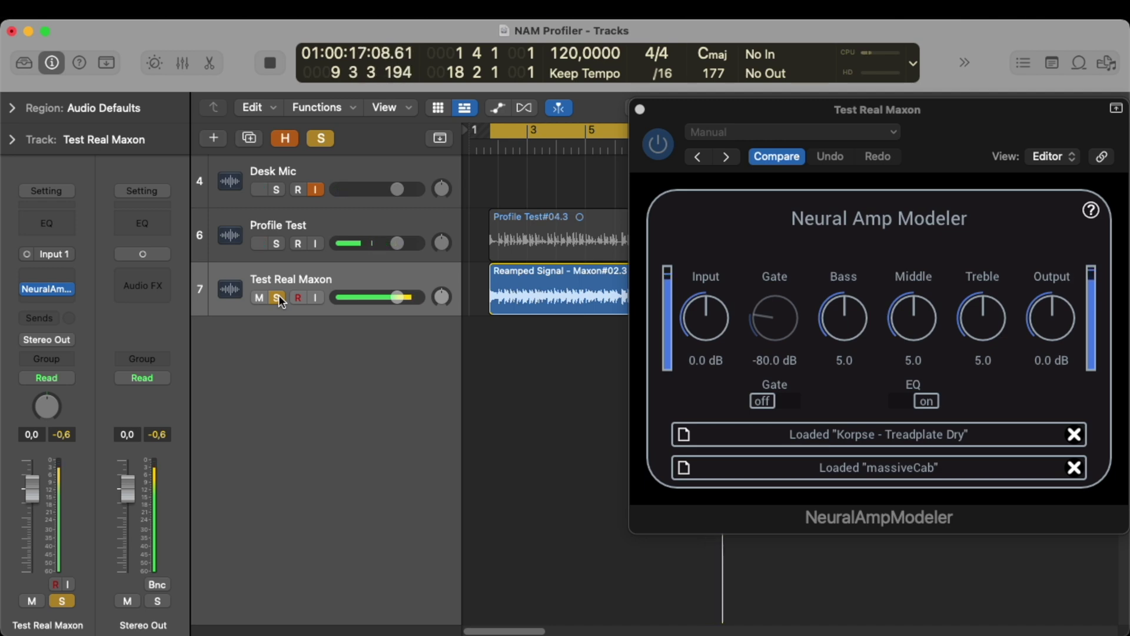
pyautogui.click(277, 298)
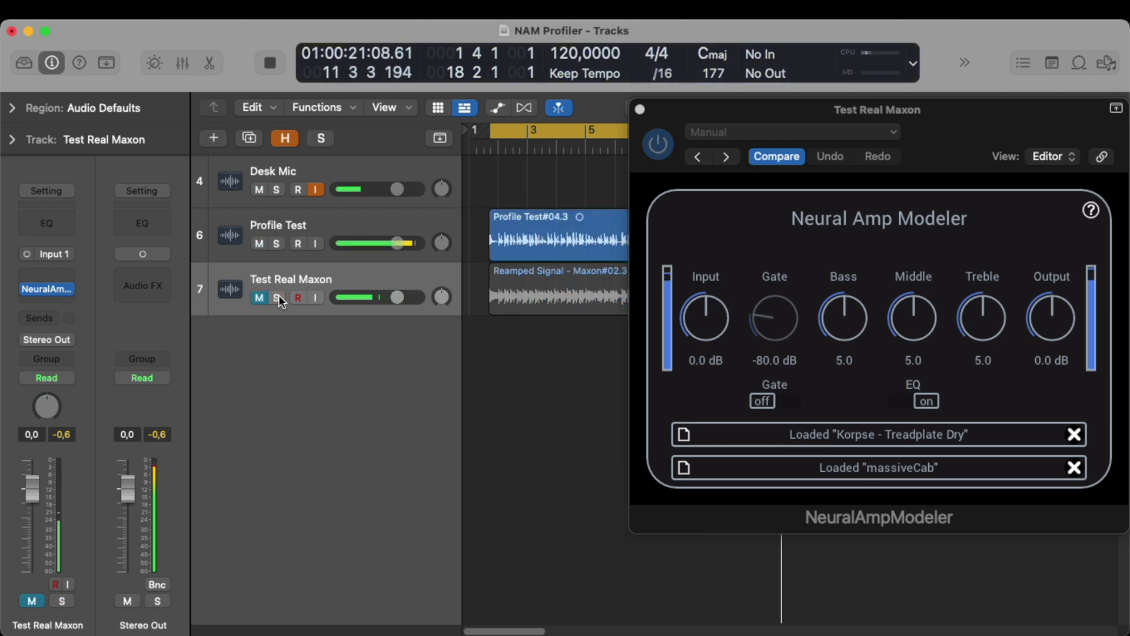
pyautogui.click(277, 298)
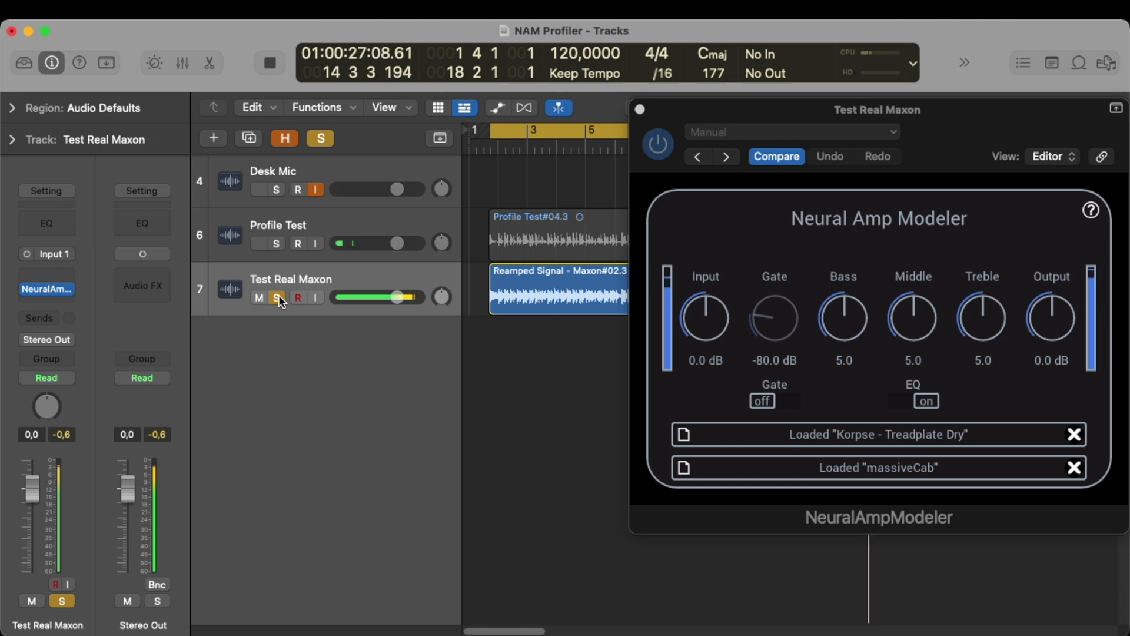
pyautogui.click(278, 299)
pyautogui.press('space')
pyautogui.moveTo(987, 129); pyautogui.dragTo(888, 189)
pyautogui.click(549, 176)
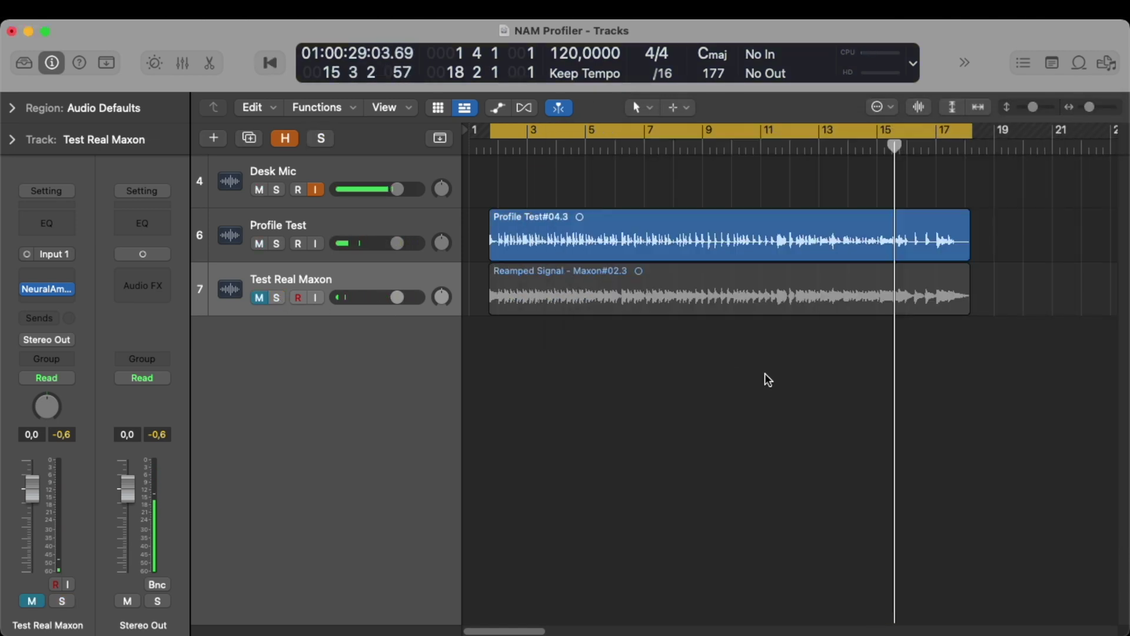